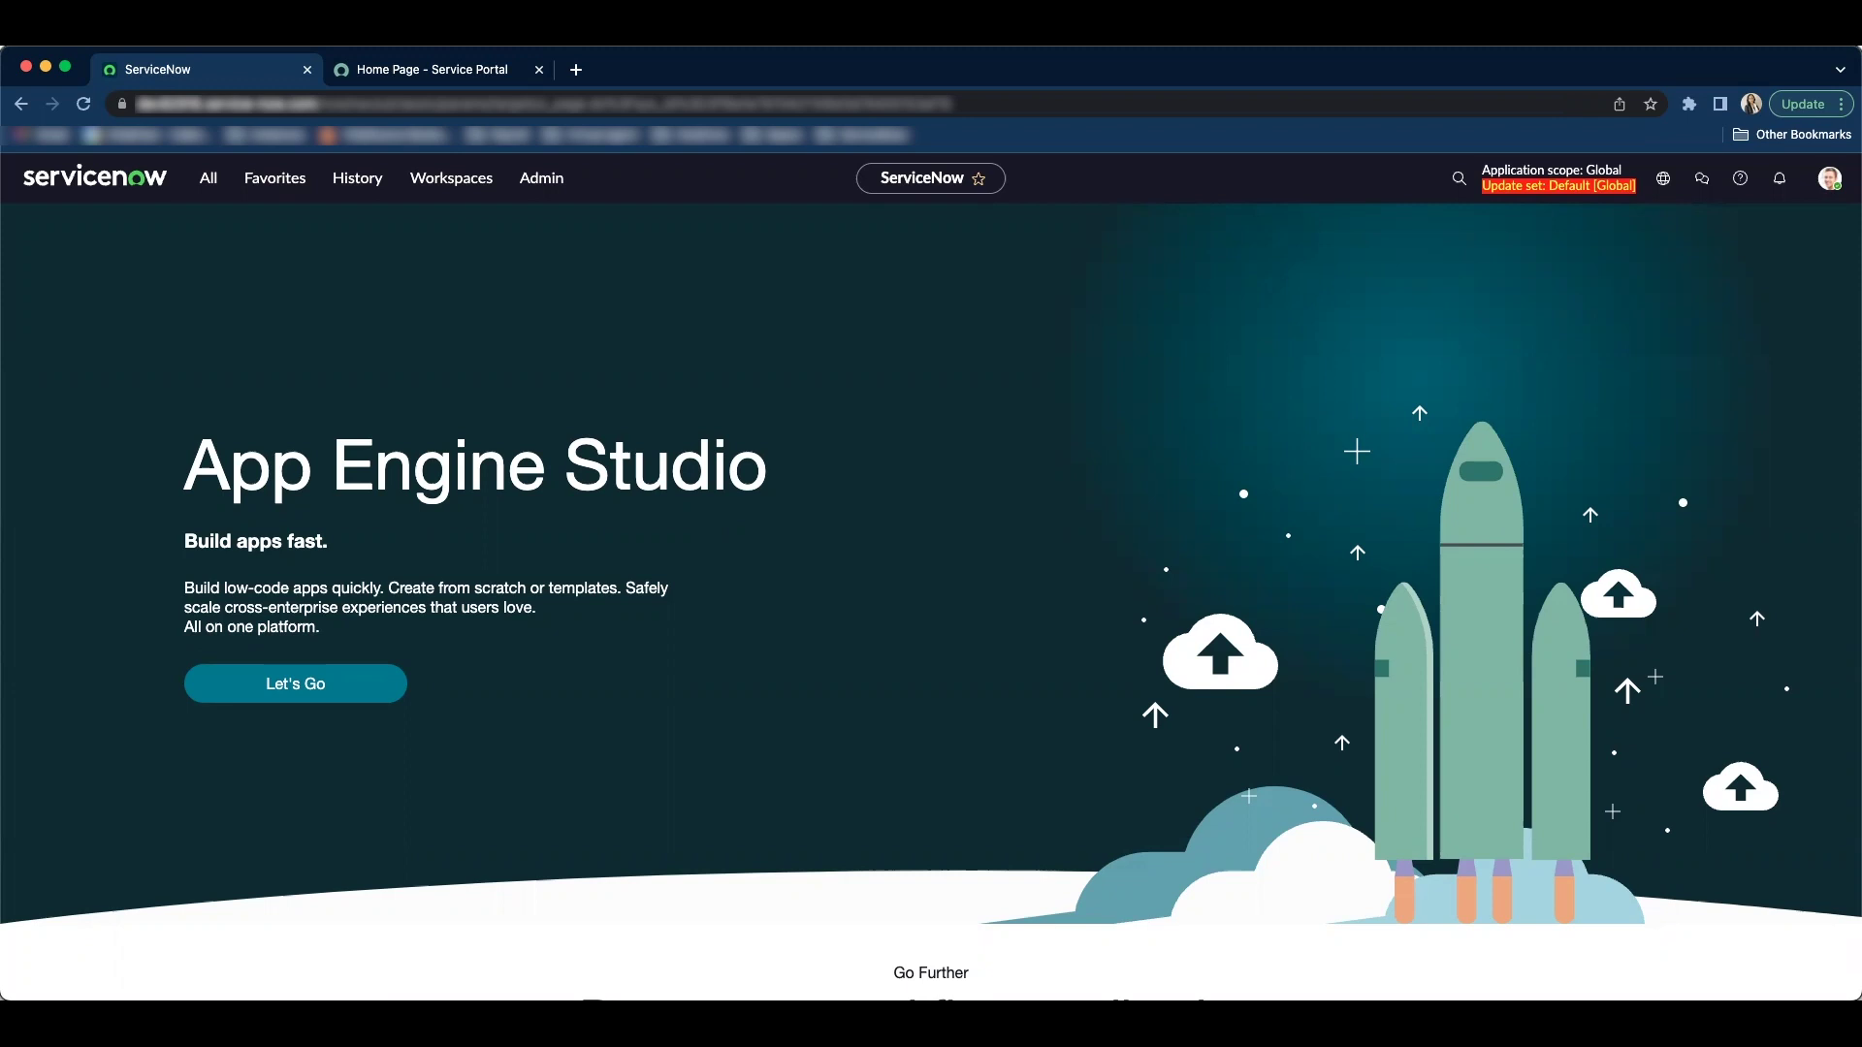
Step: On the Service Portal home page, open the Now Support virtual agent chat and highlight its welcome message
left_click(469, 78)
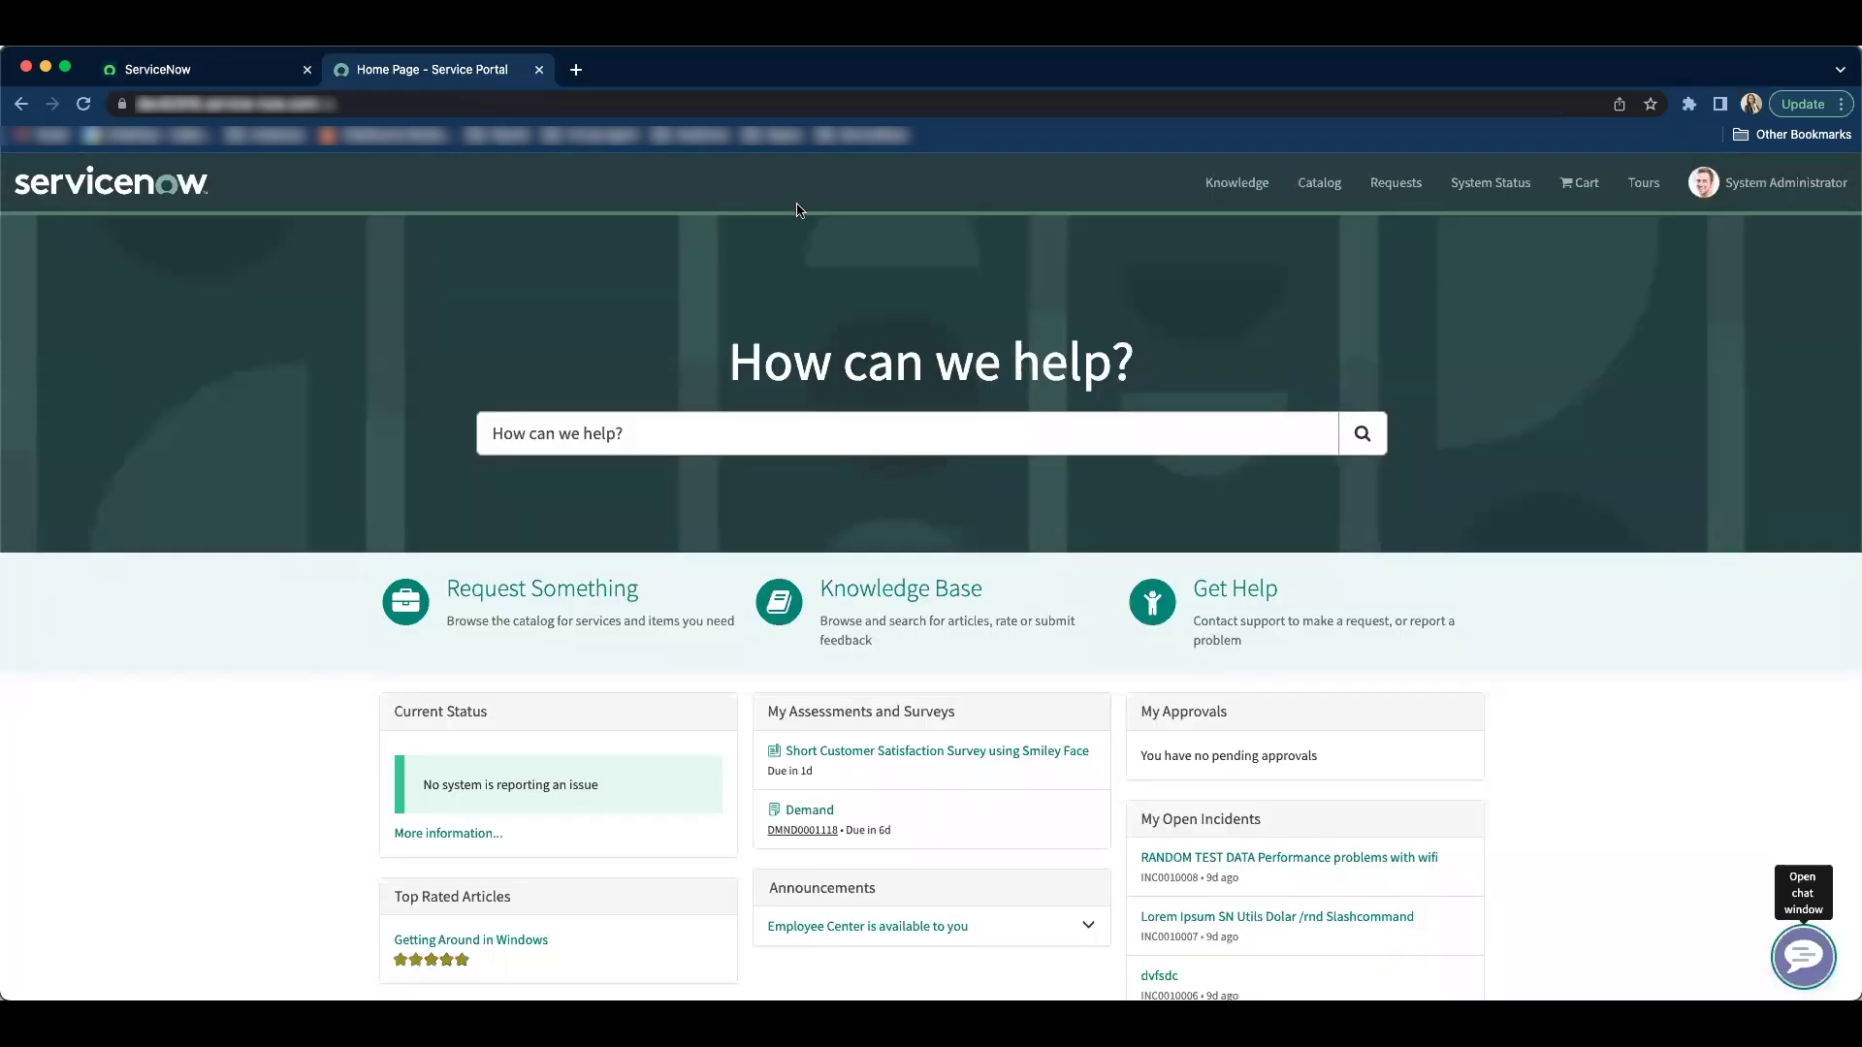
scroll(1222, 344, "down", 1)
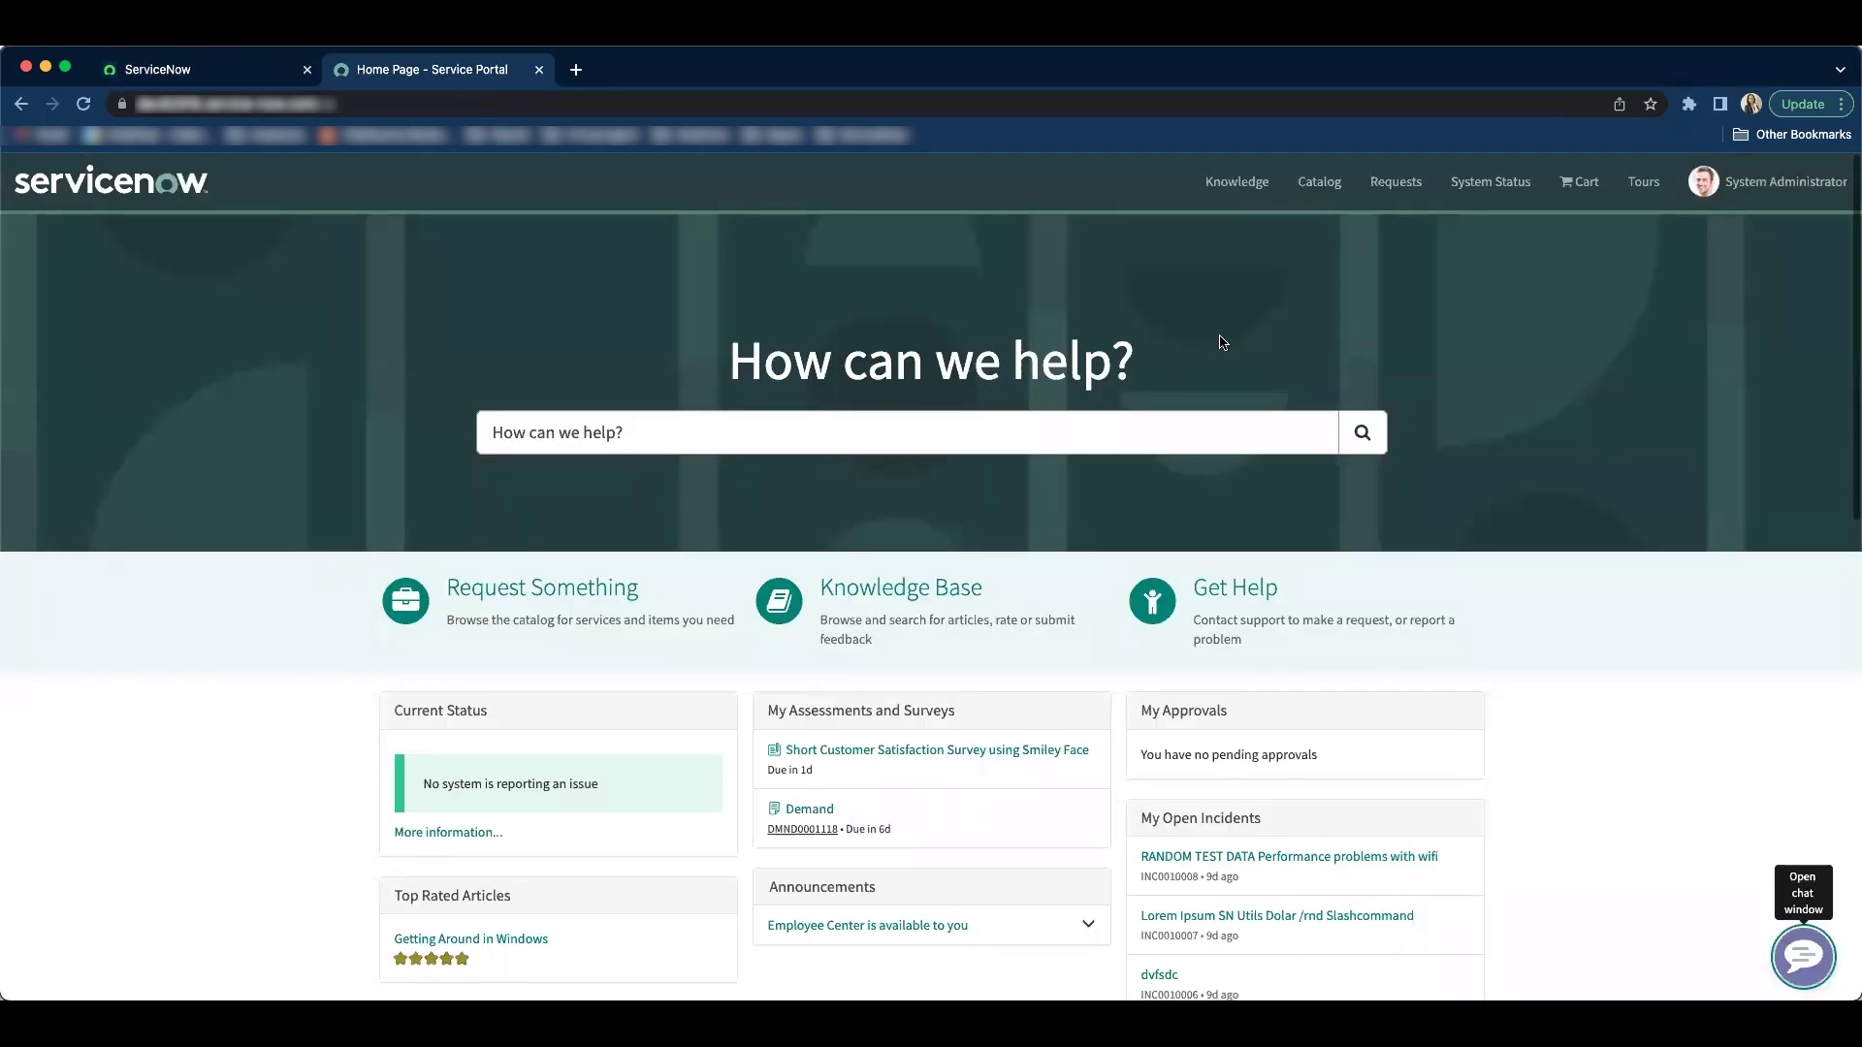
left_click(1804, 958)
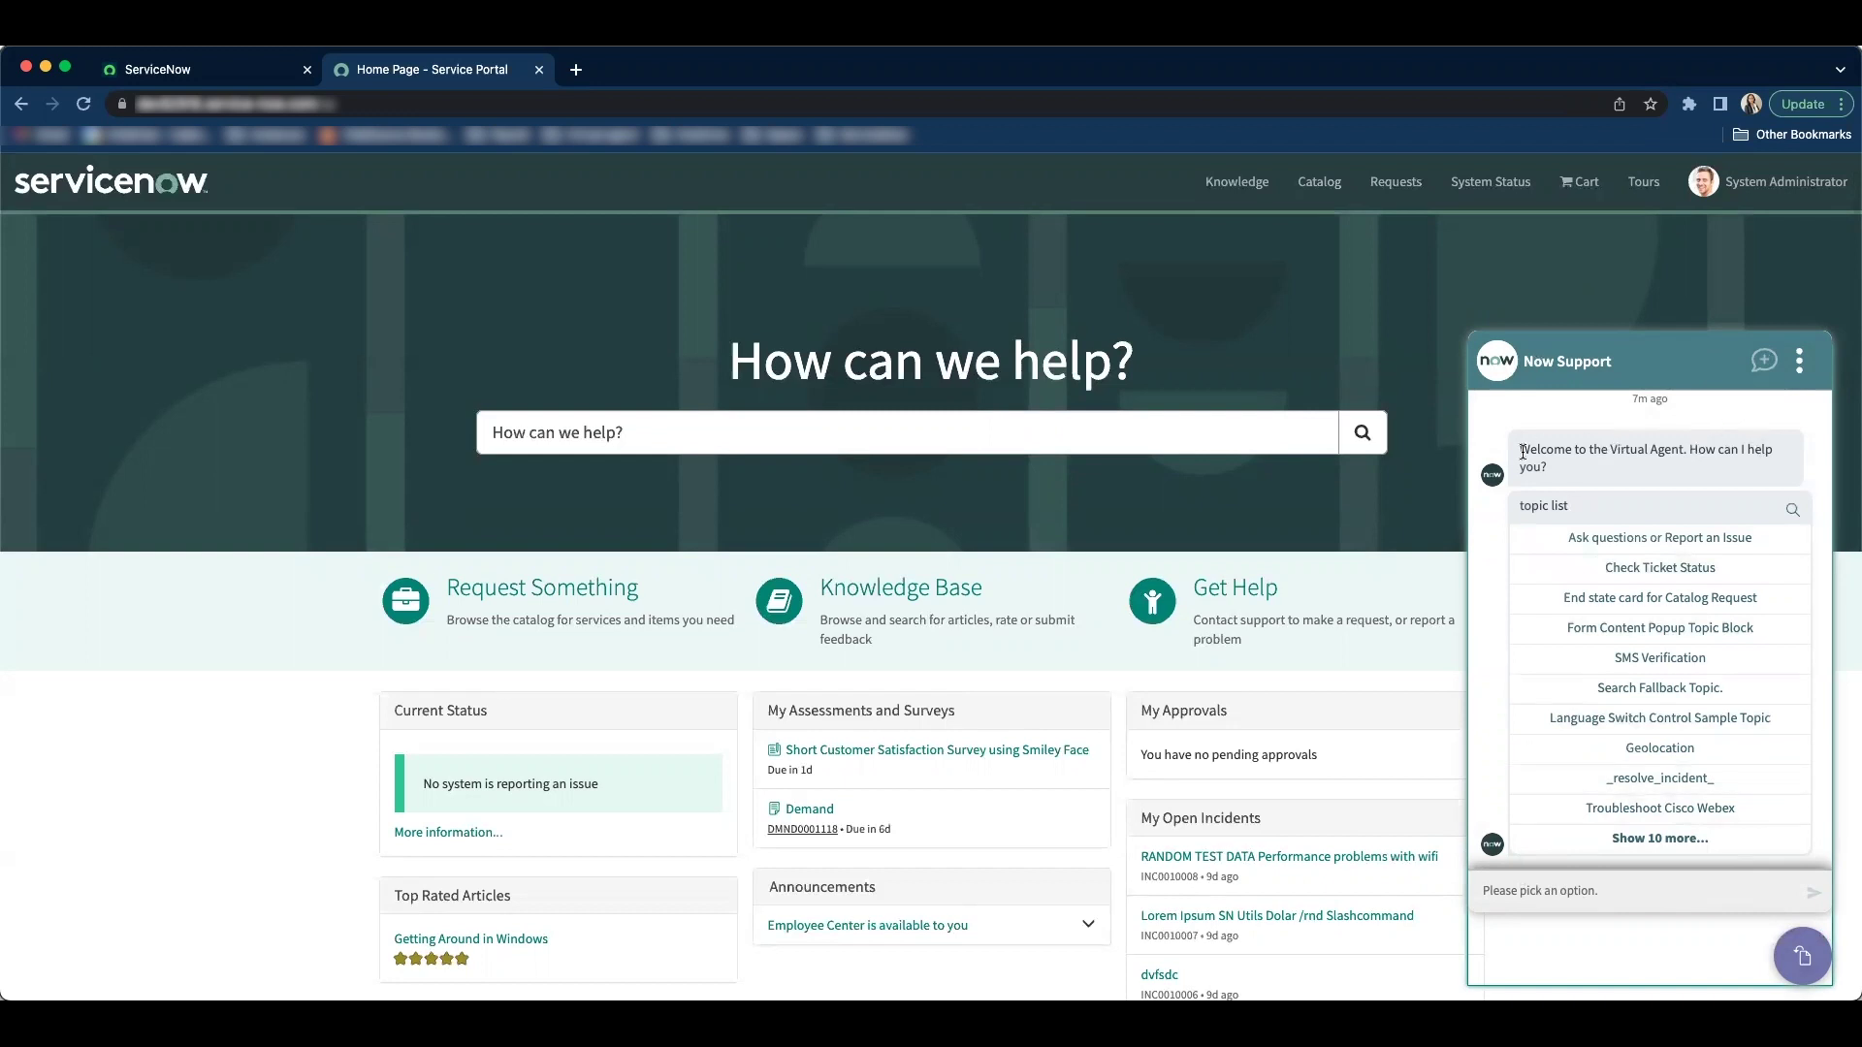
left_click_drag(1519, 451, 1546, 467)
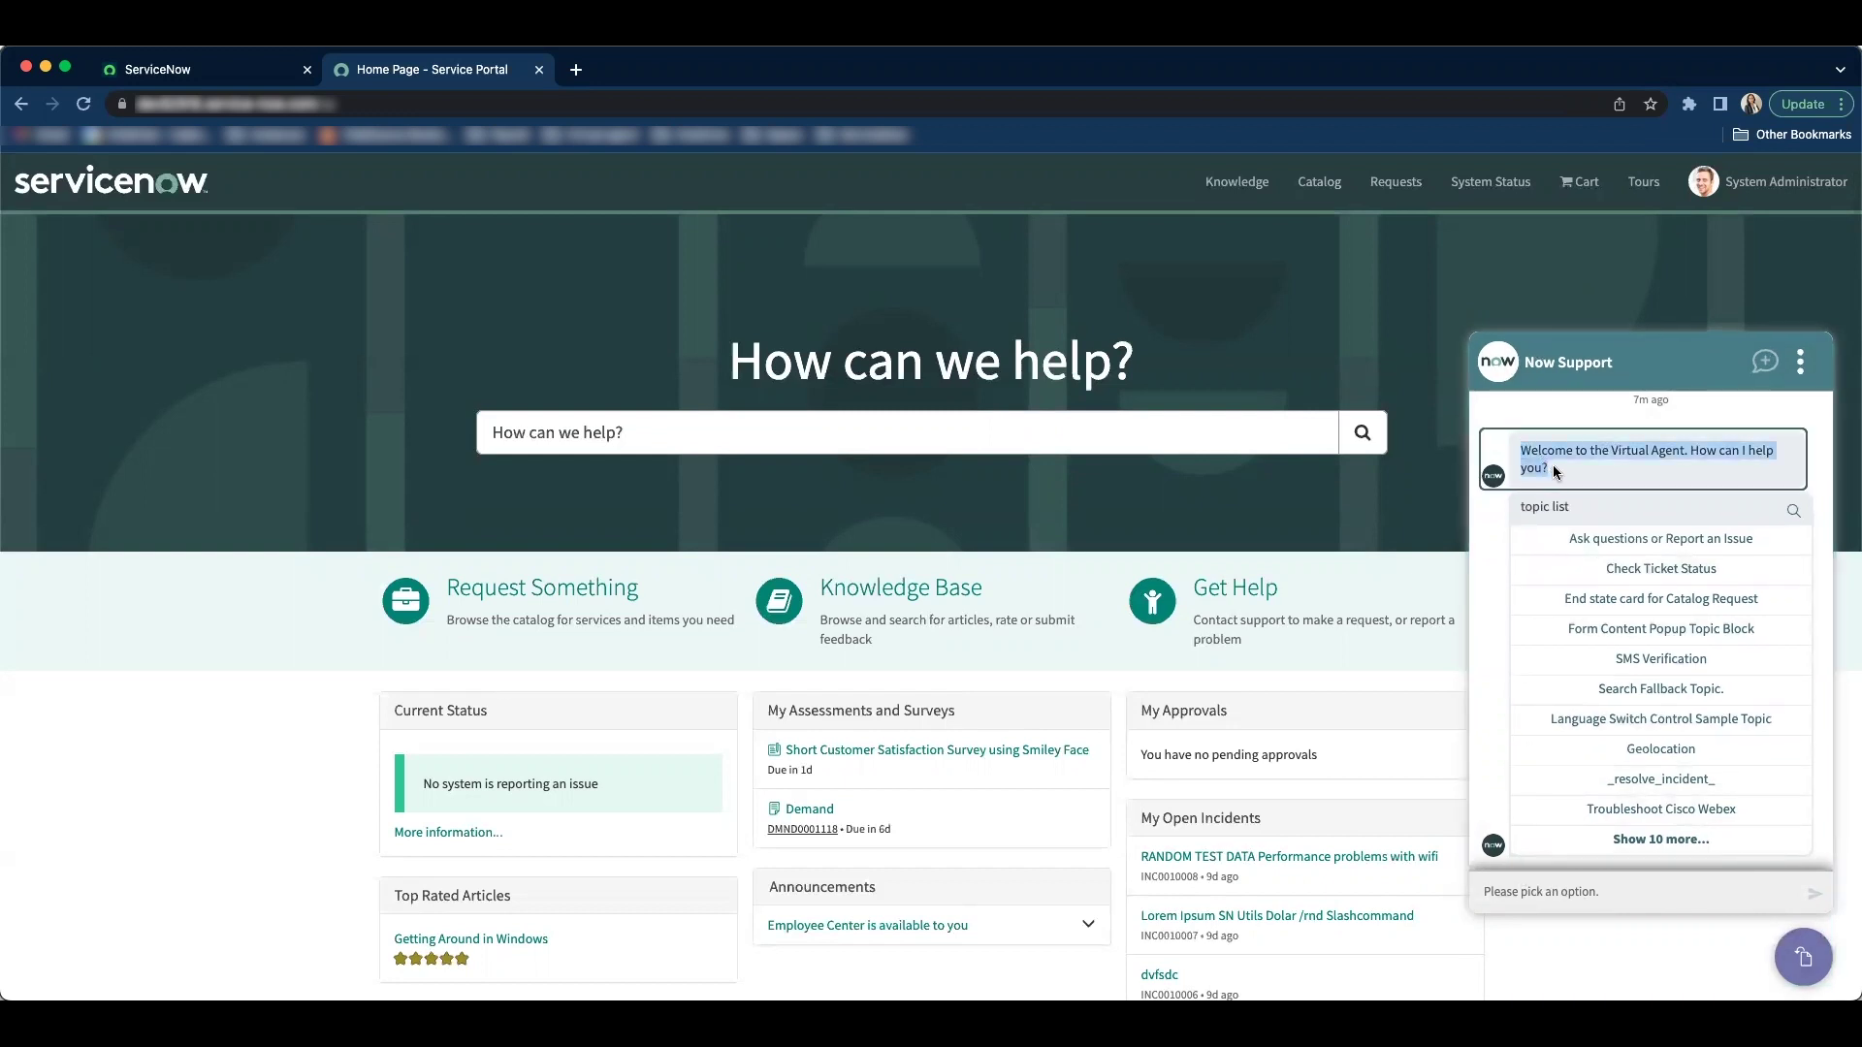
Step: Filter the All menu for 'settings' and open Conversational Interfaces > Settings
left_click(238, 82)
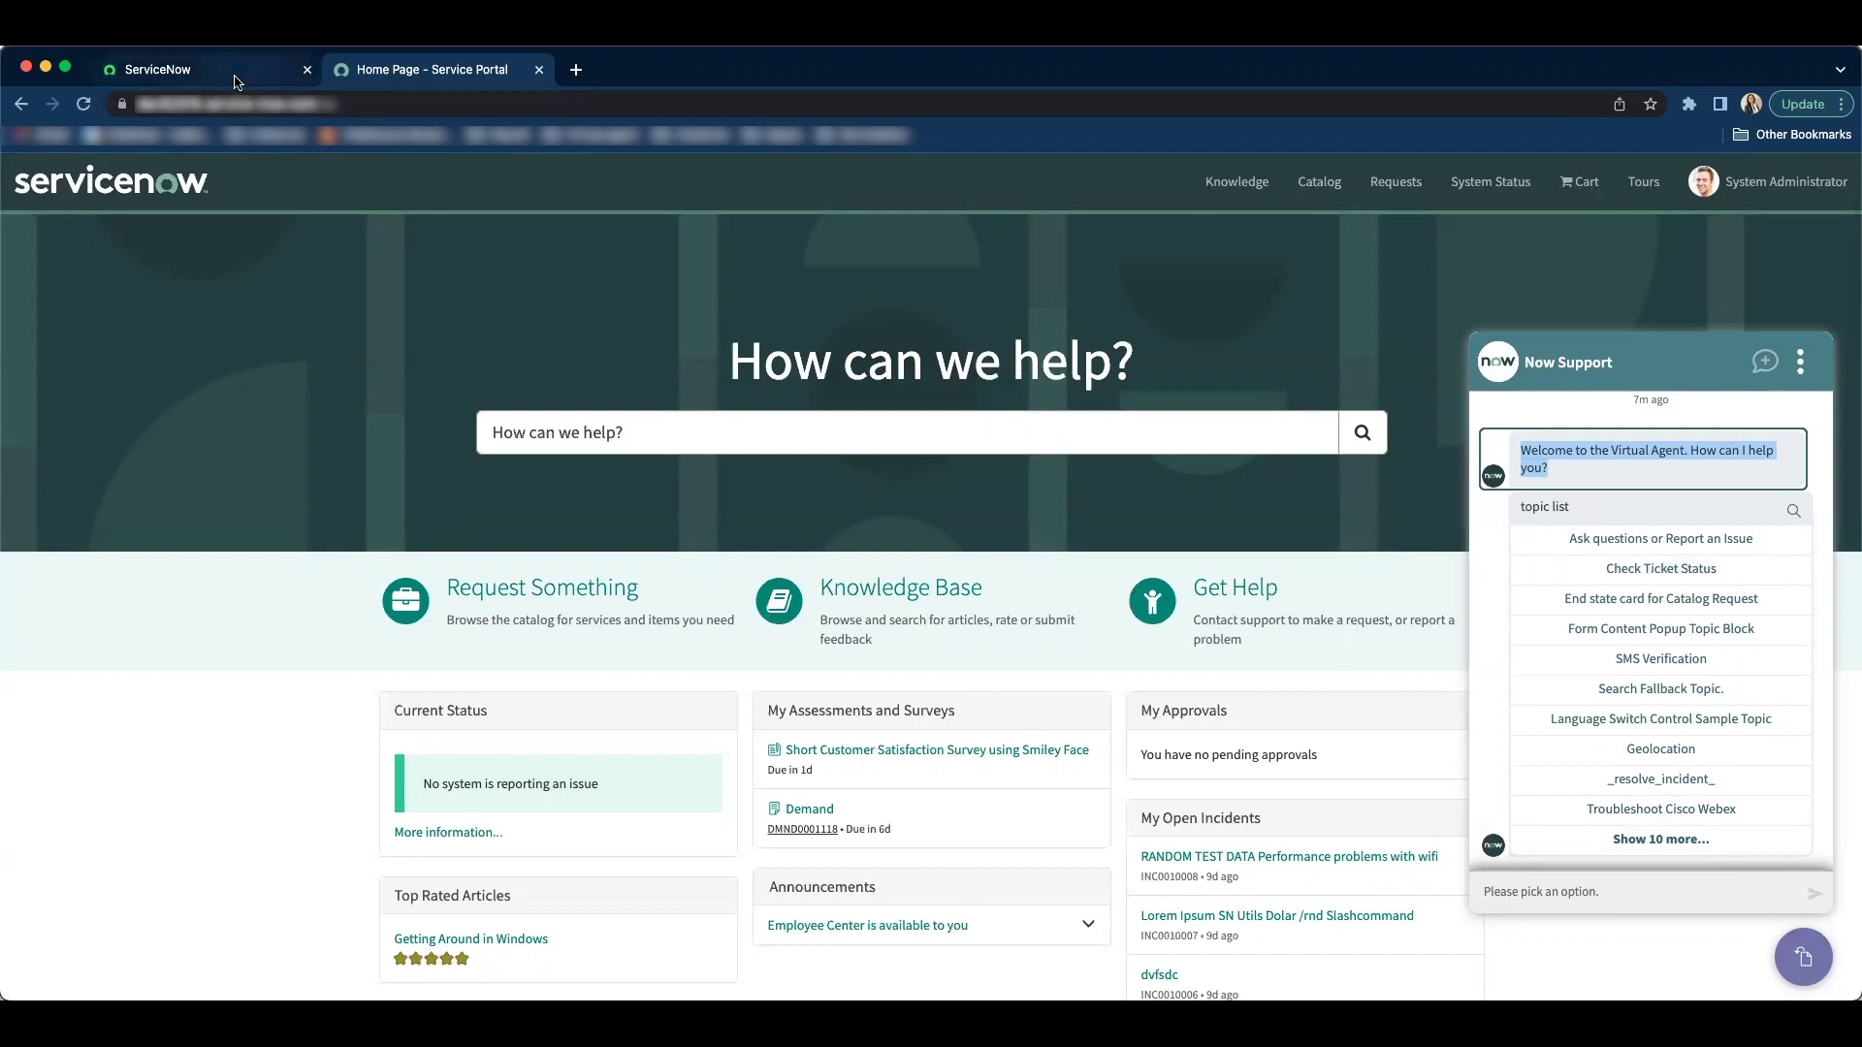
left_click(209, 177)
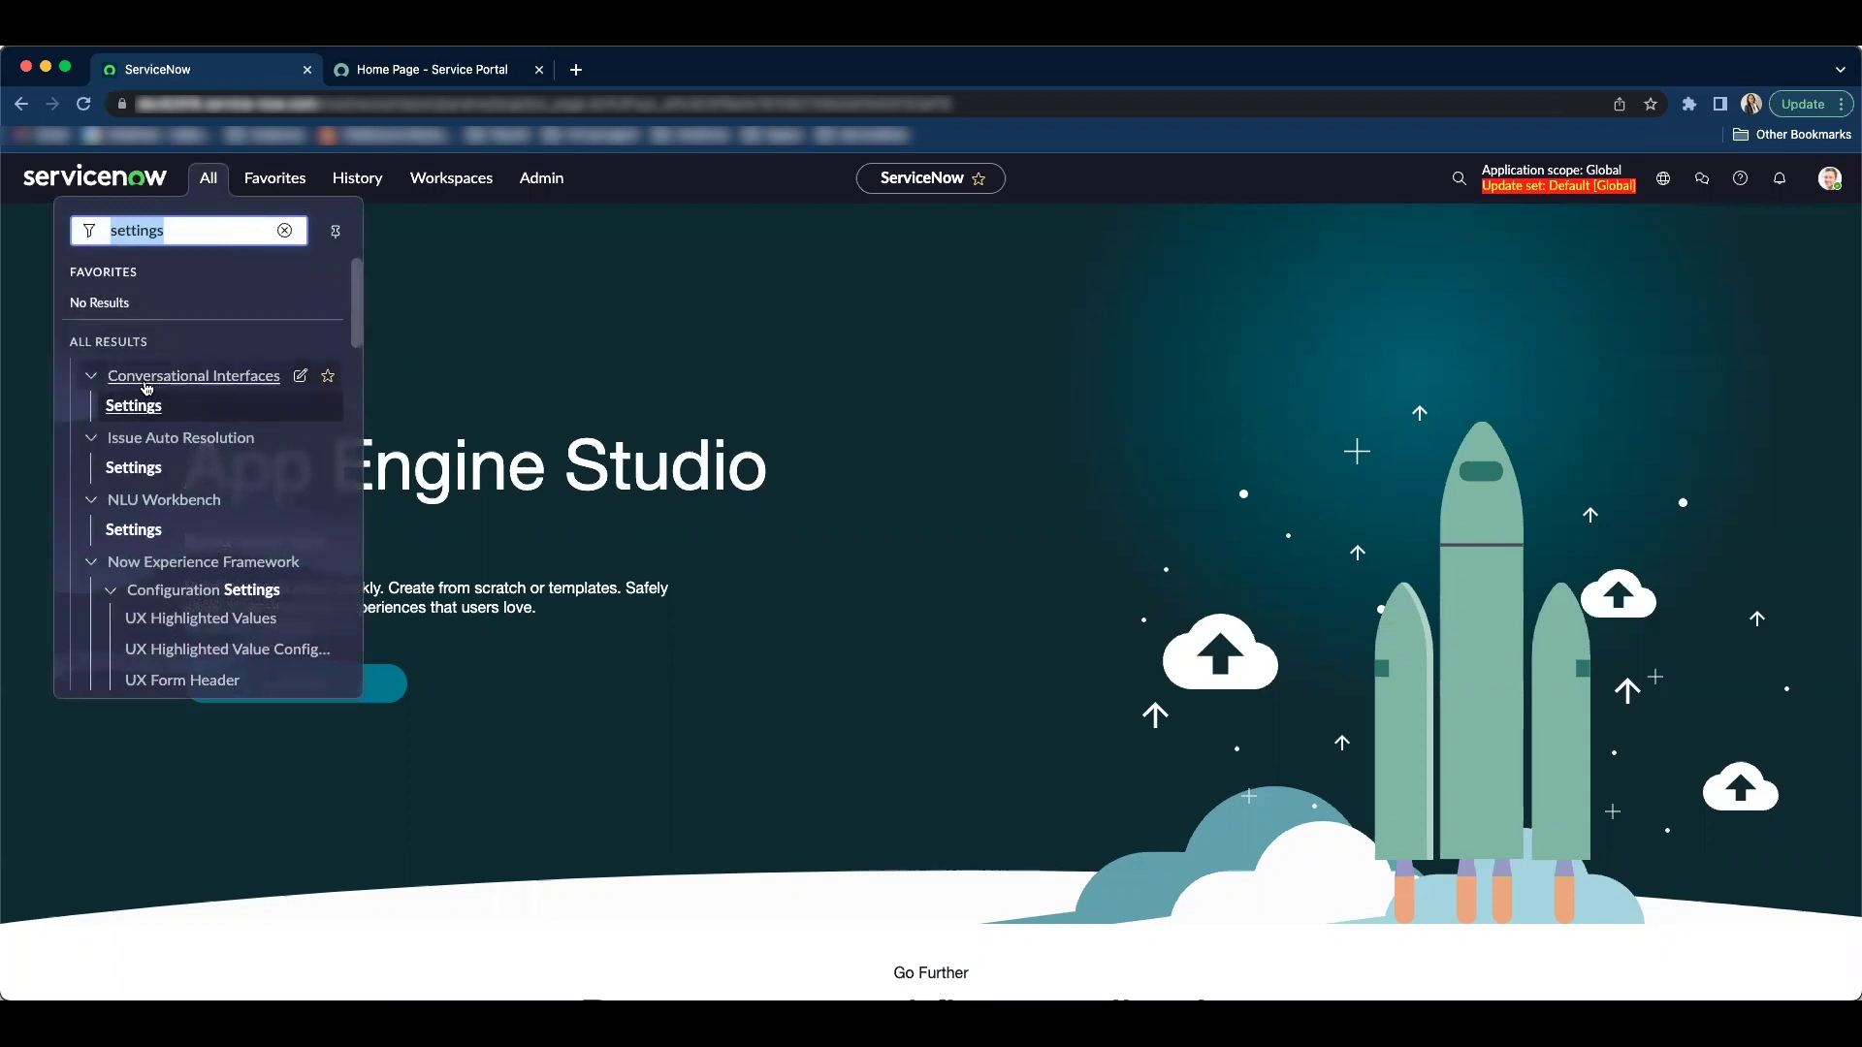
left_click(242, 405)
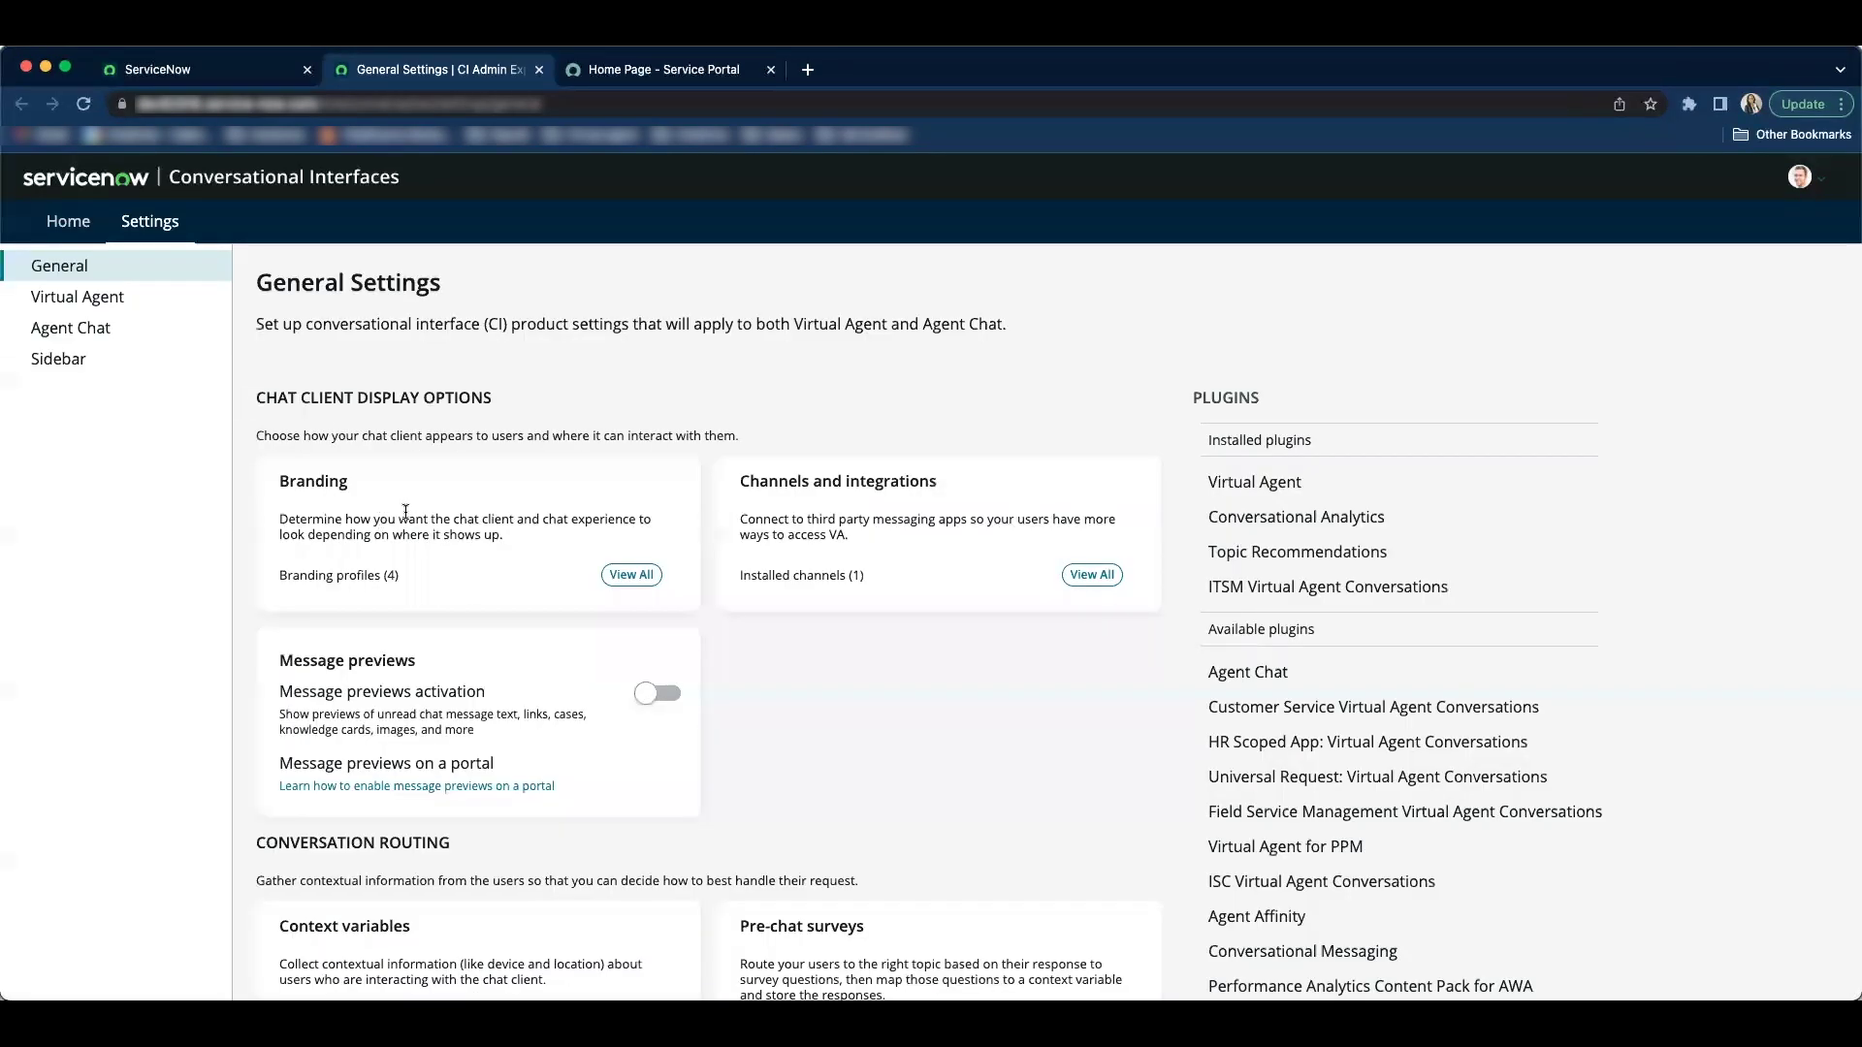
Step: Open the branding profiles list and go into the Polaris-Dark branding record
left_click(631, 575)
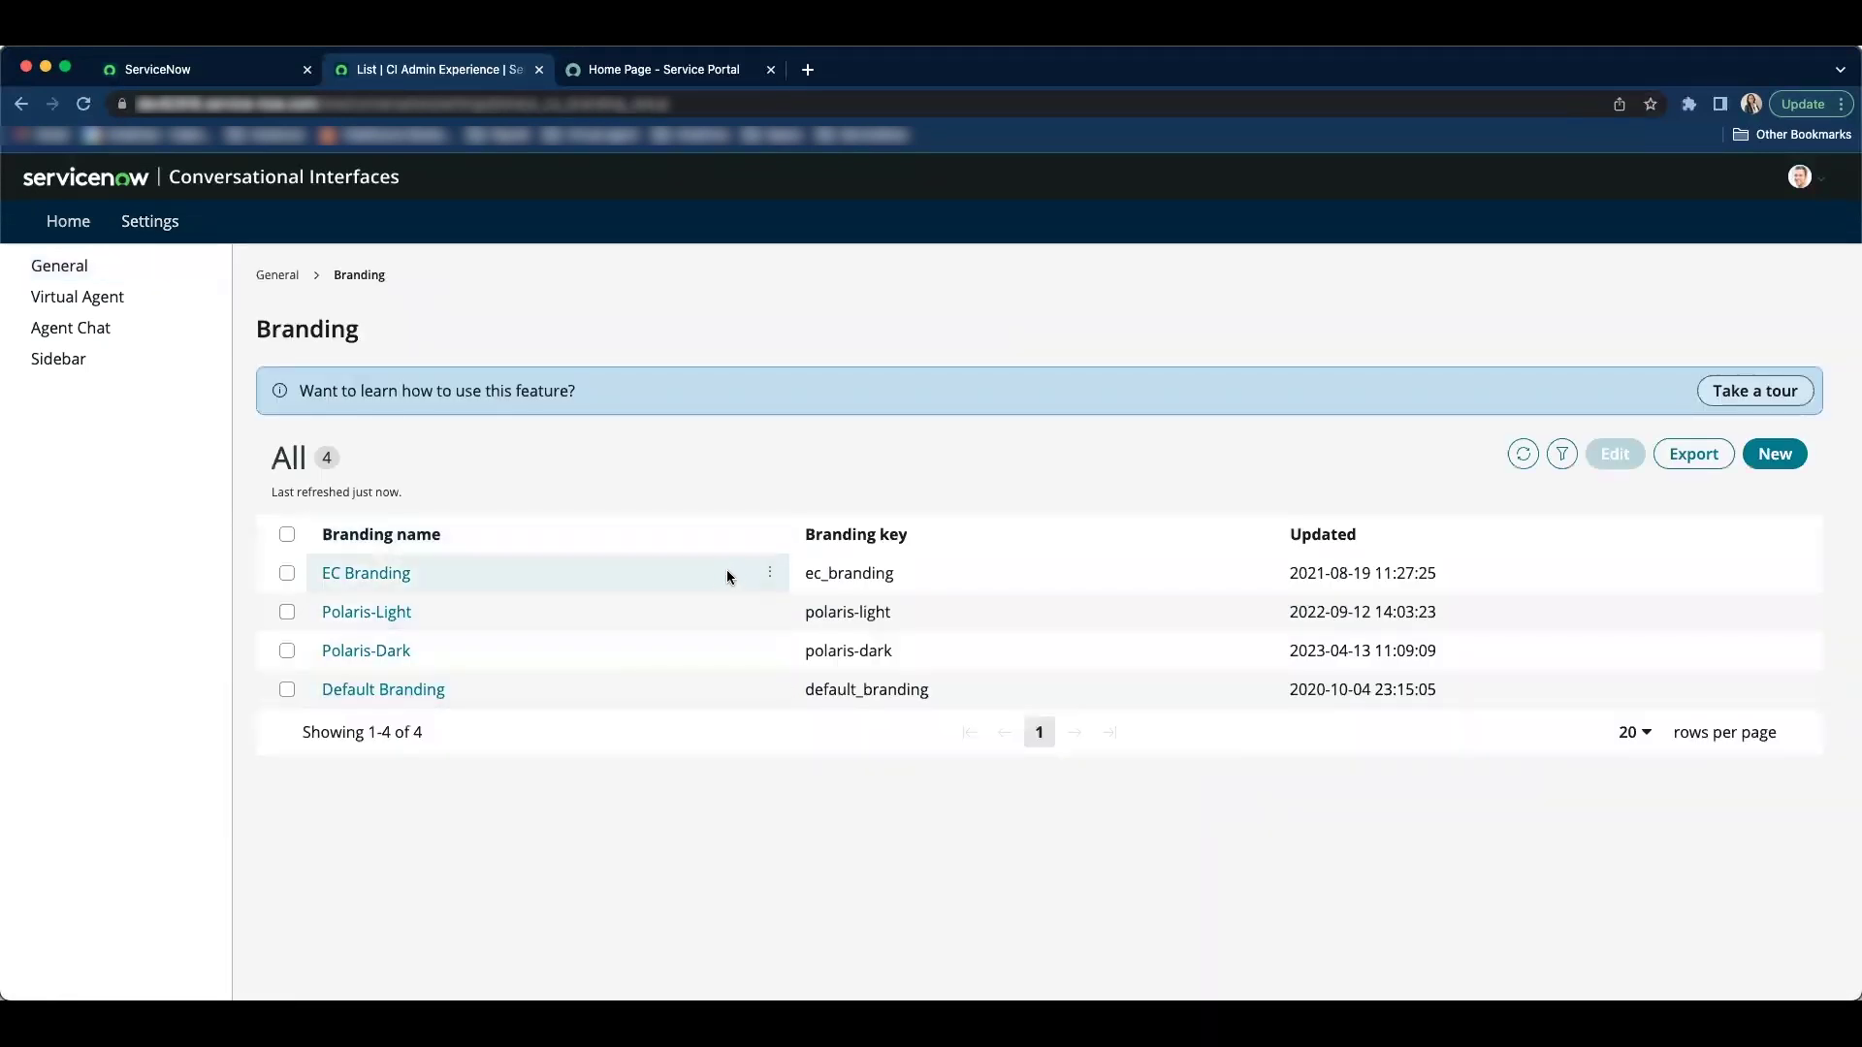
left_click_drag(721, 644, 717, 671)
left_click(713, 769)
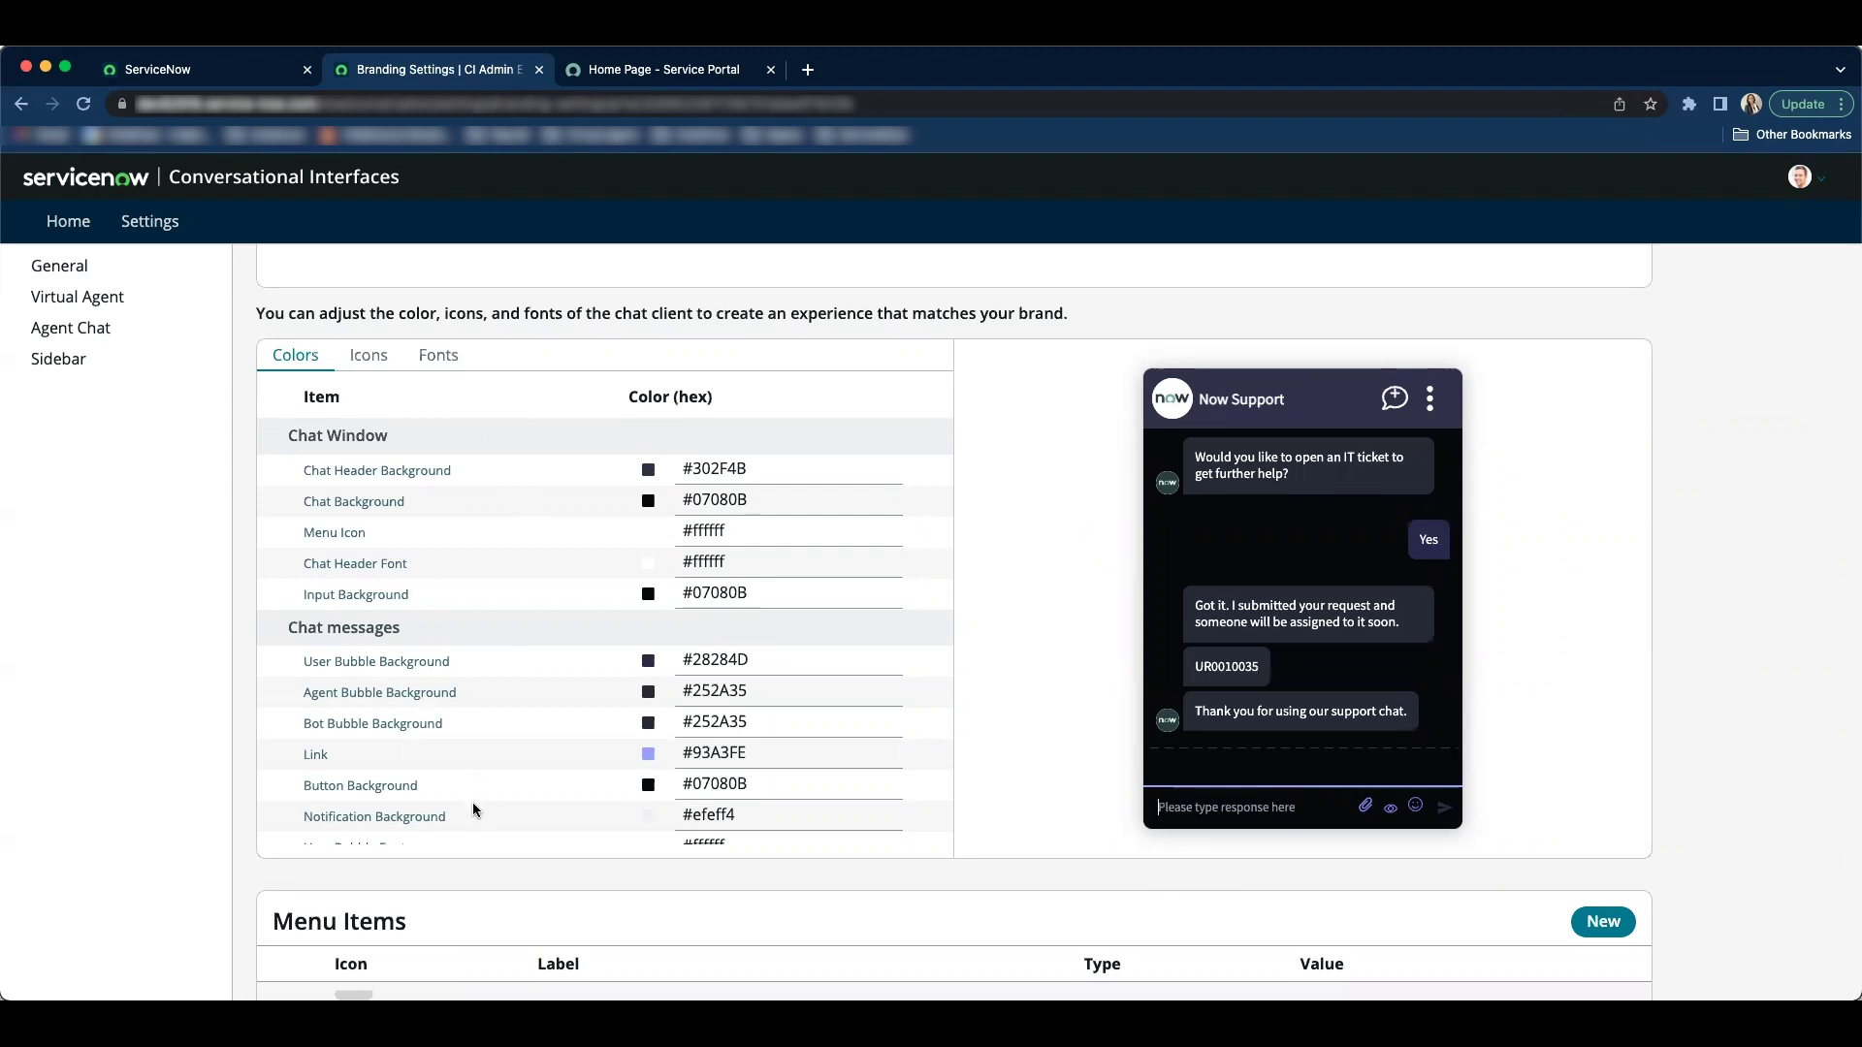
Step: Review the branding's Icons and Fonts tabs, the Chat header font list, and Add custom font options
left_click(375, 351)
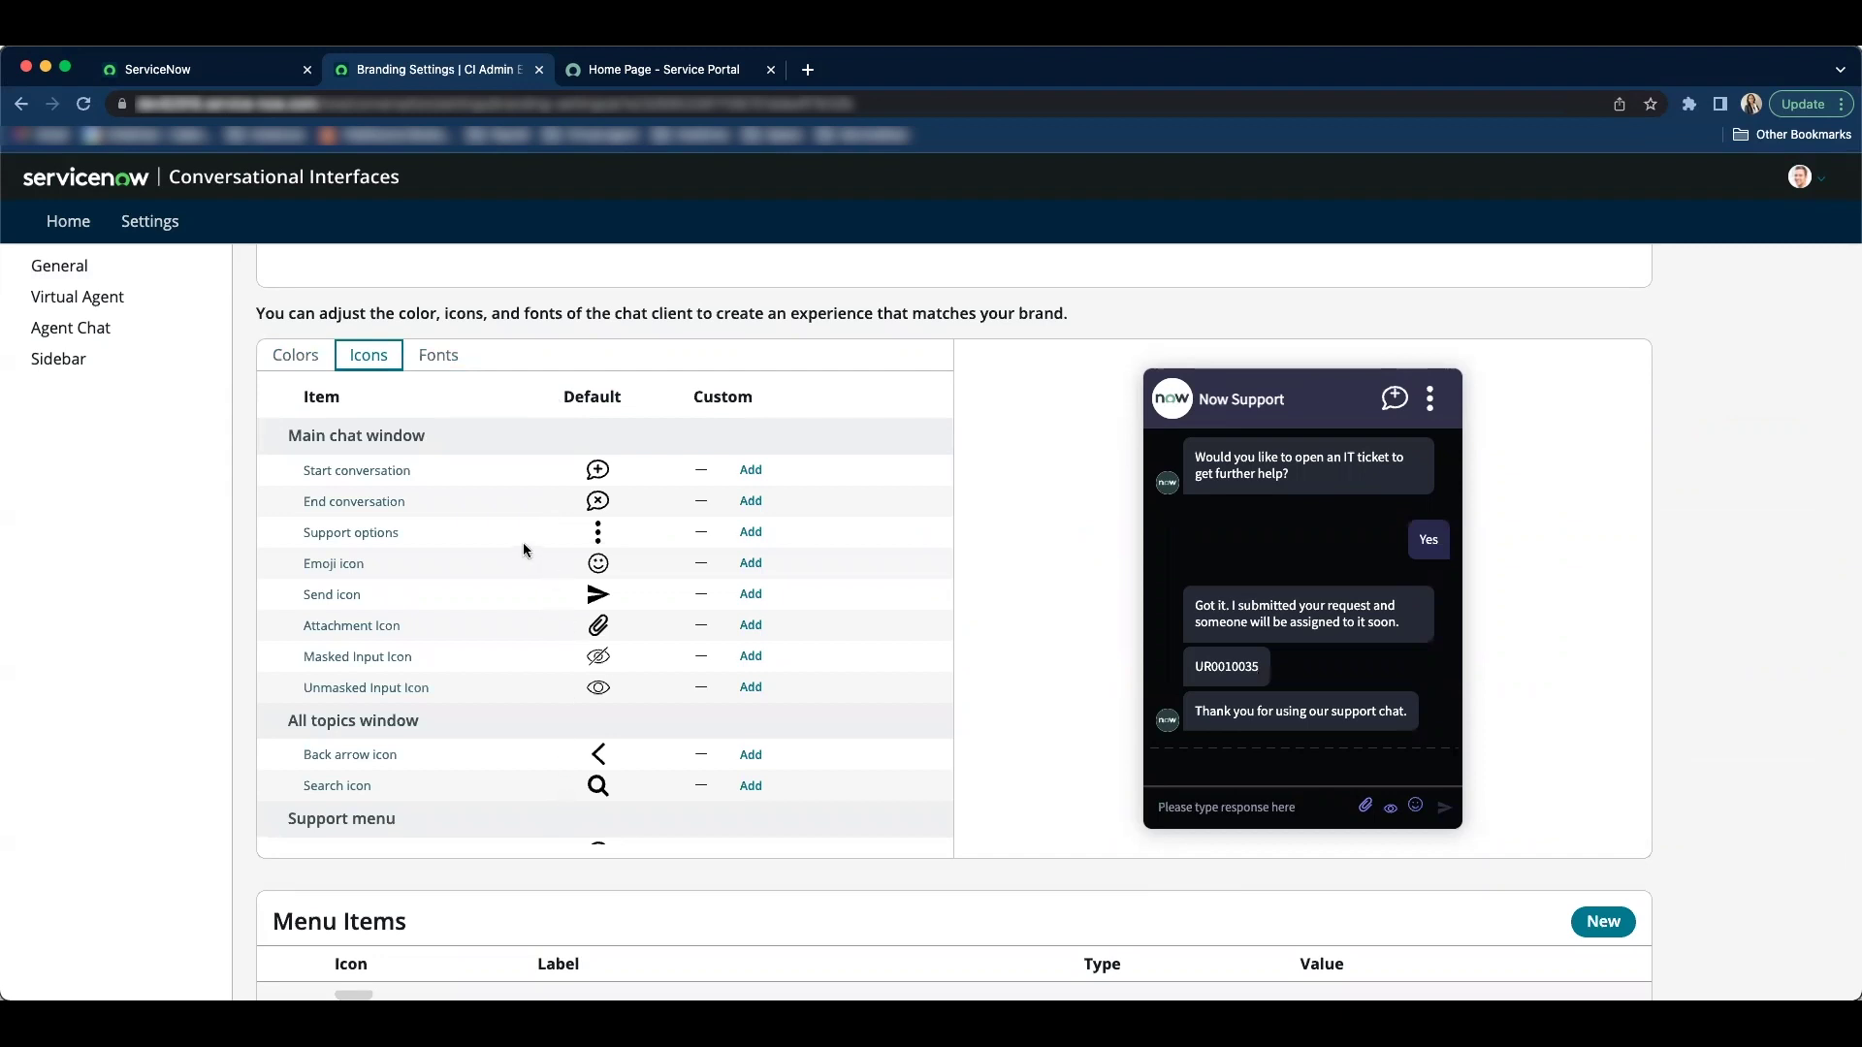
left_click(439, 355)
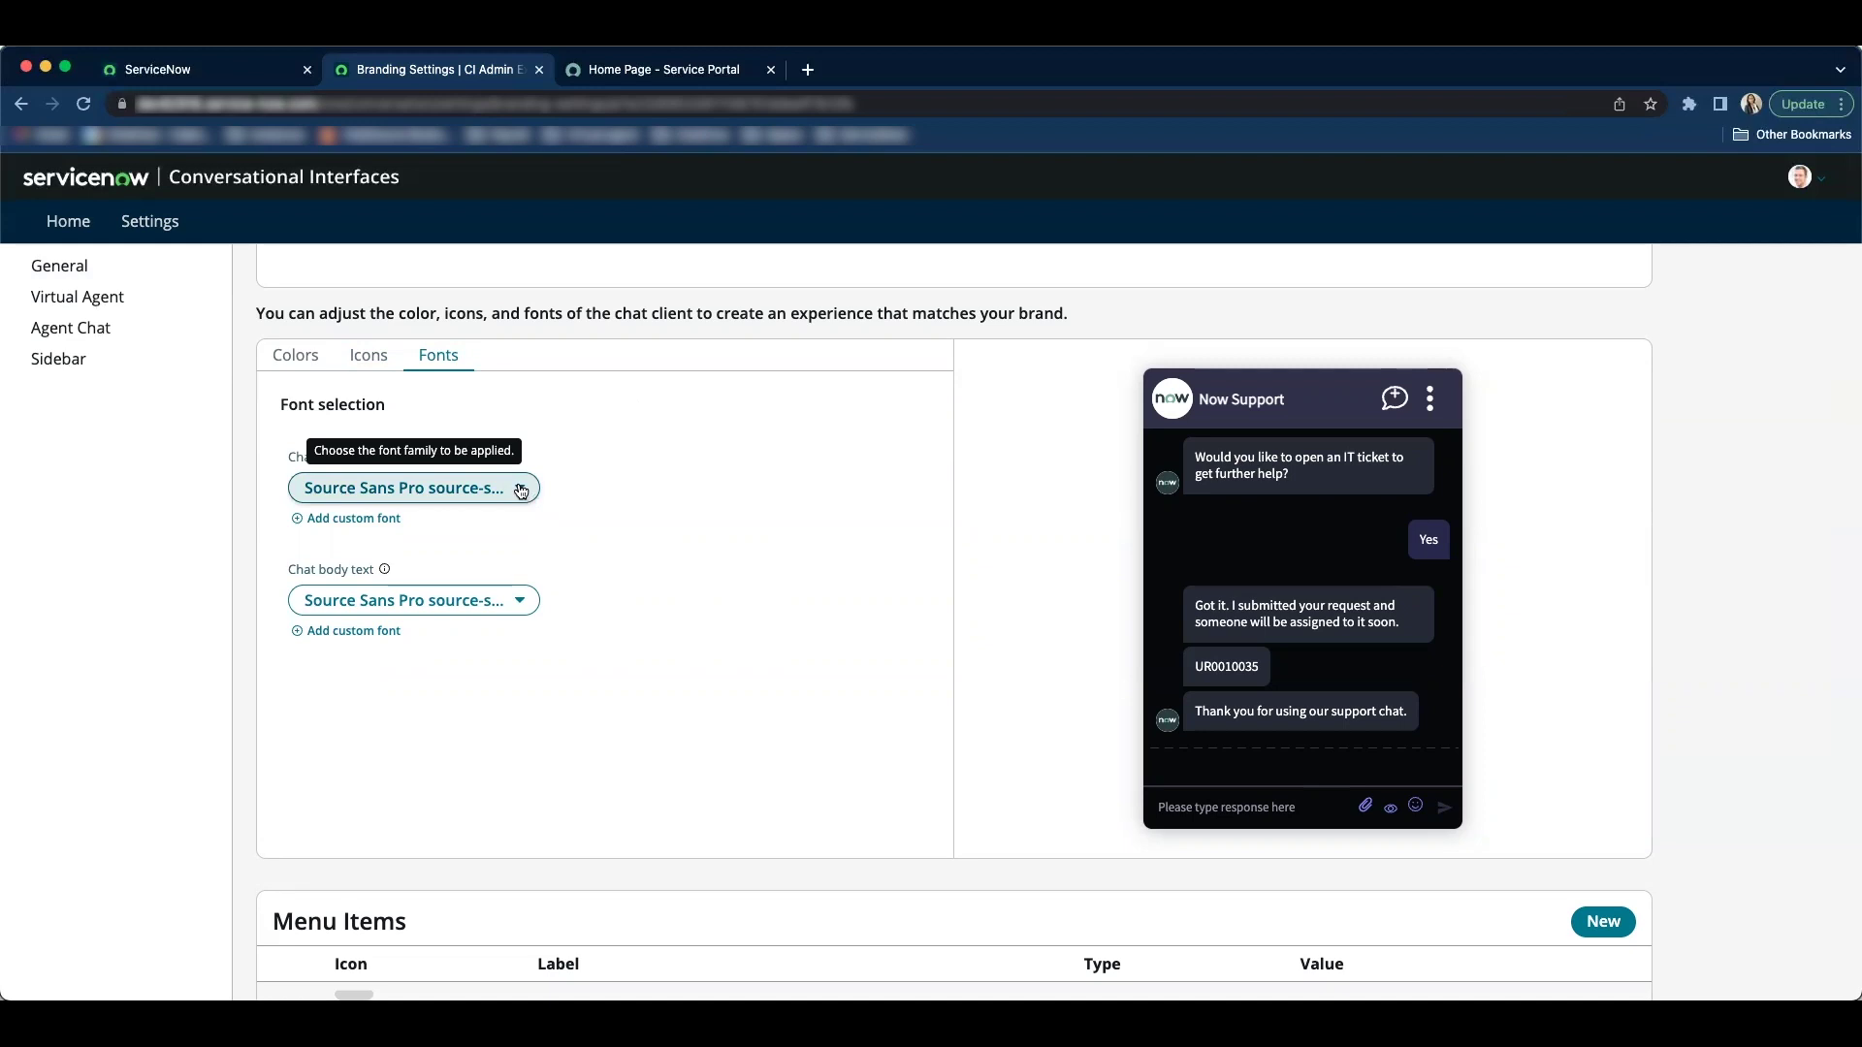
left_click(521, 489)
scroll(549, 600, "up", 5)
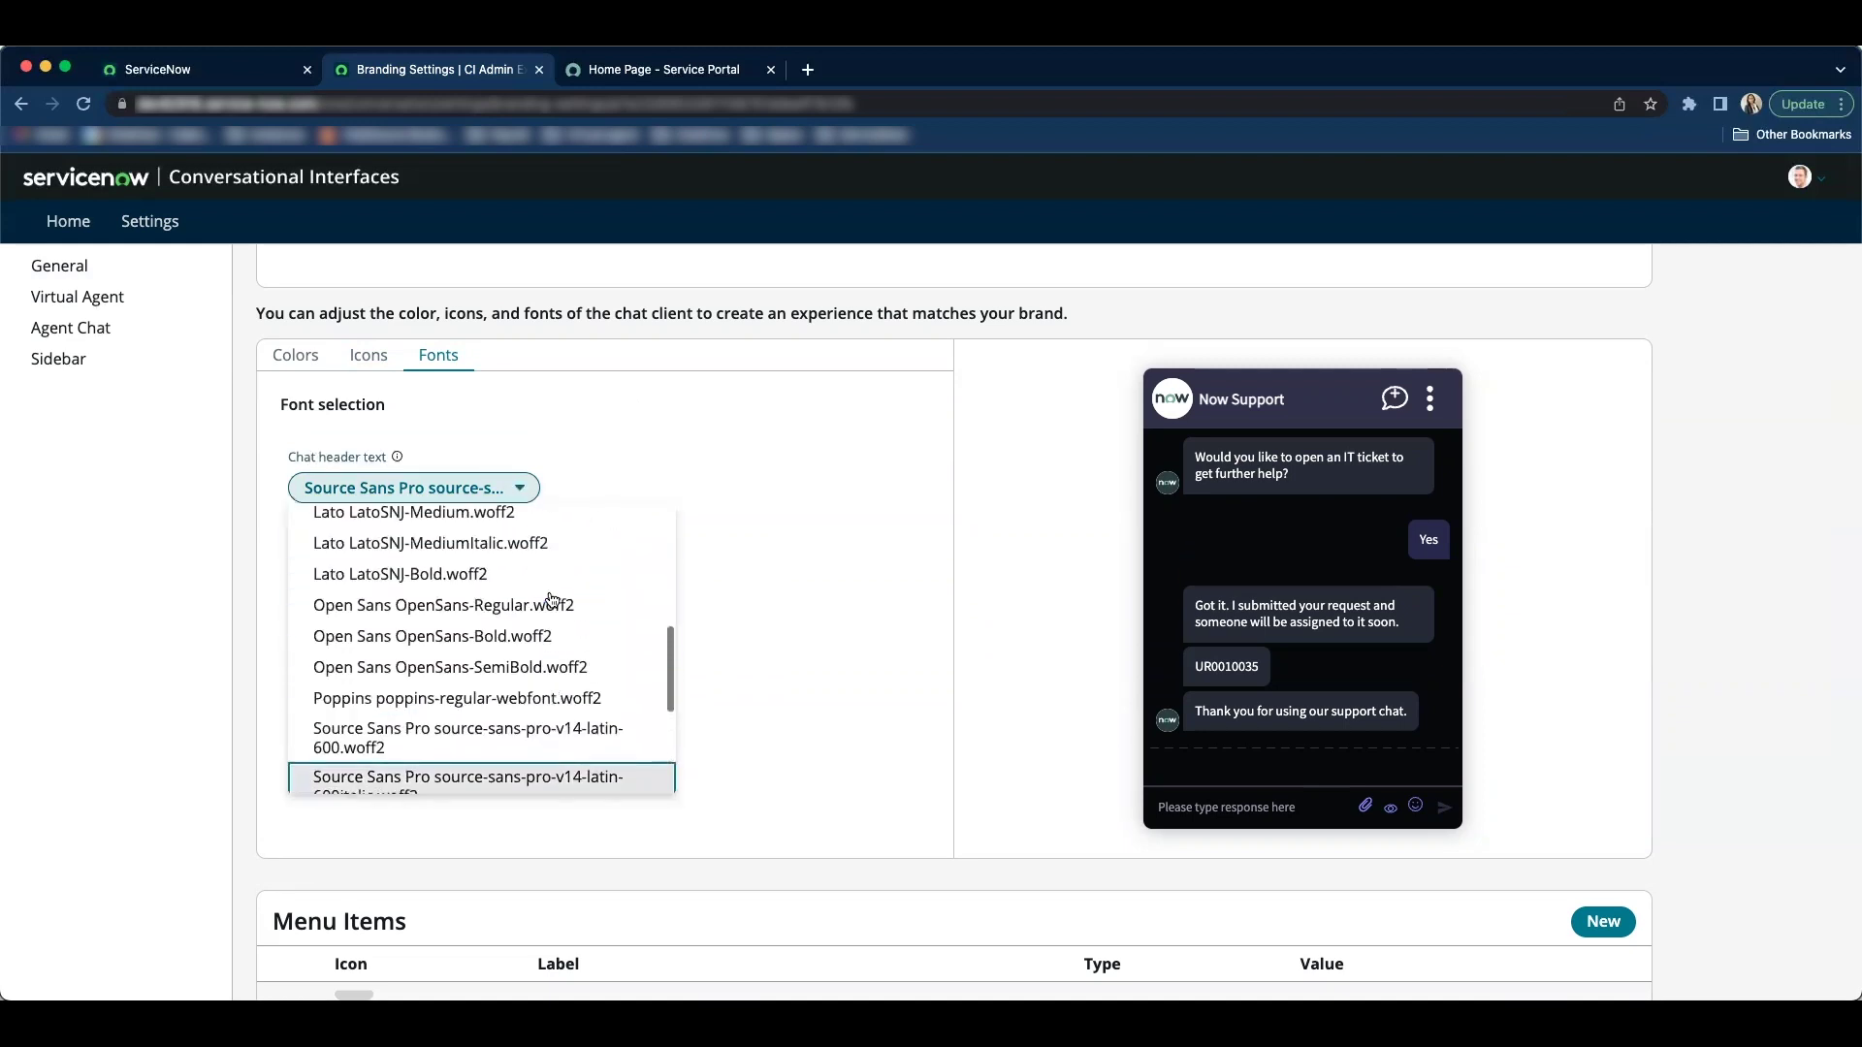
scroll(550, 599, "up", 6)
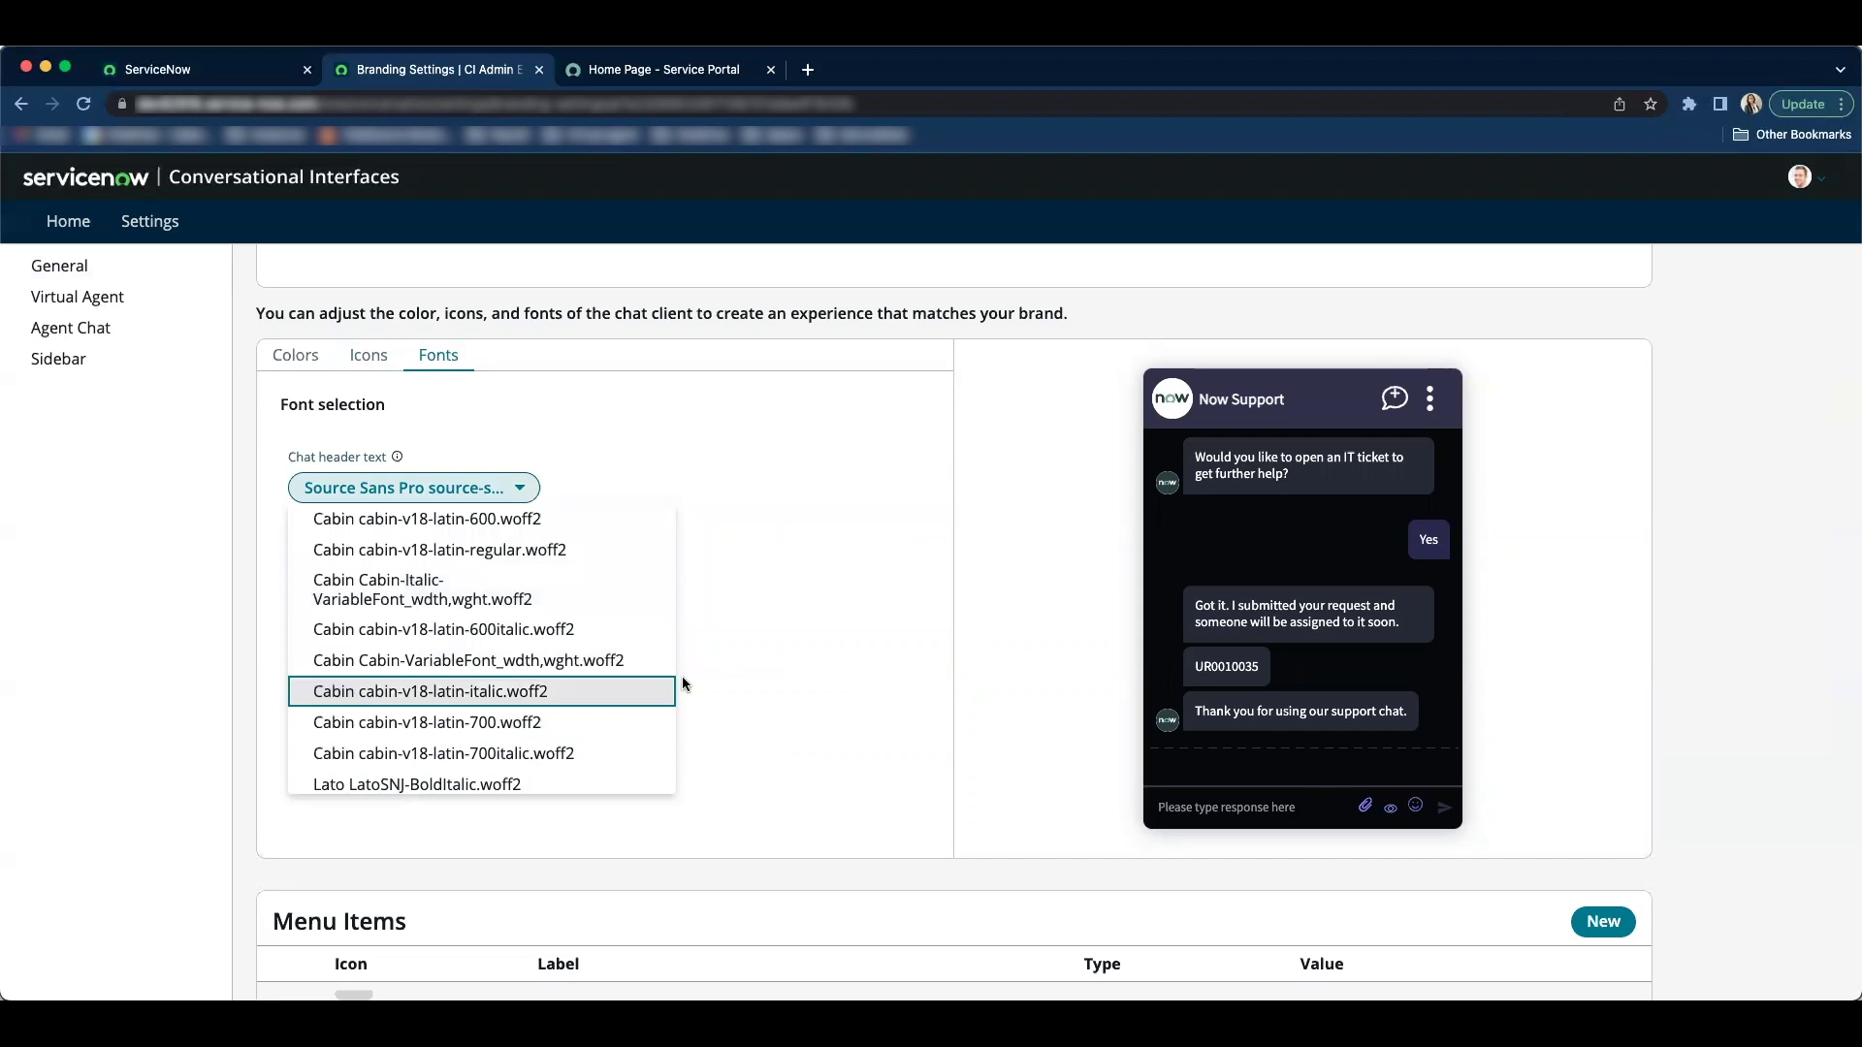
left_click(712, 626)
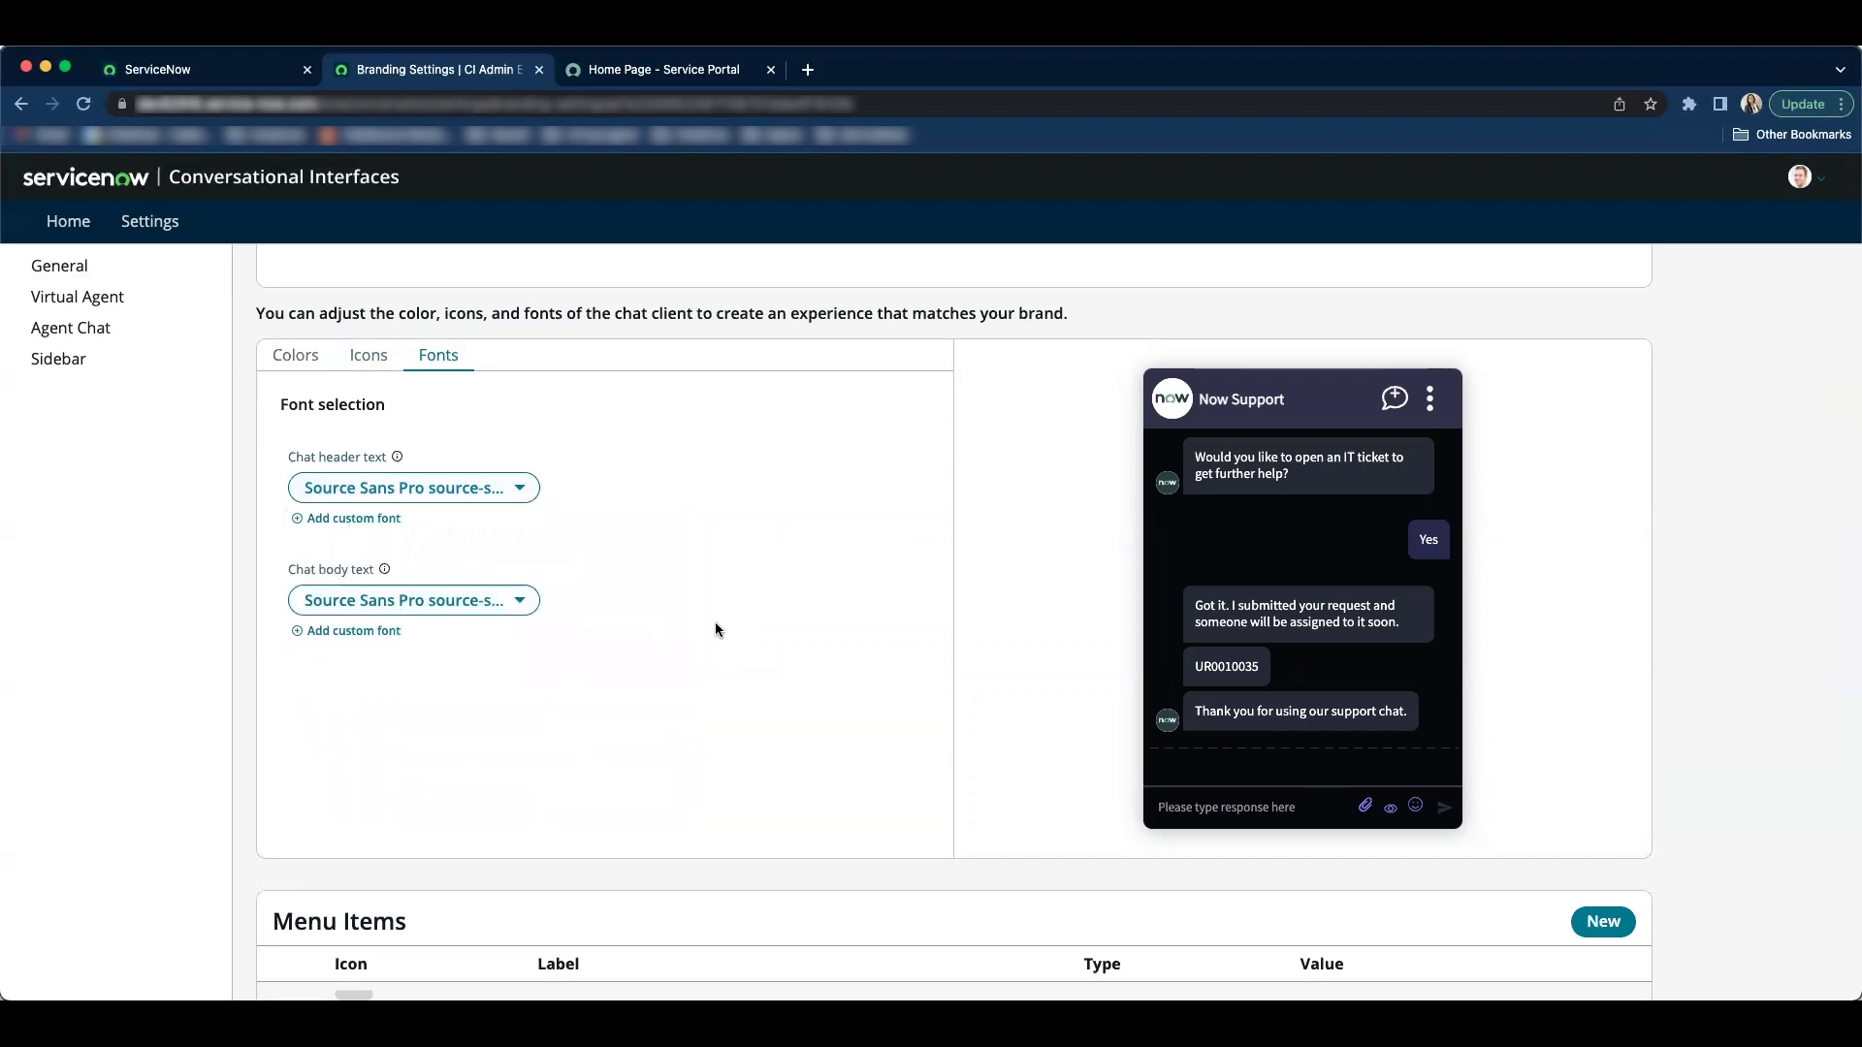
left_click(345, 523)
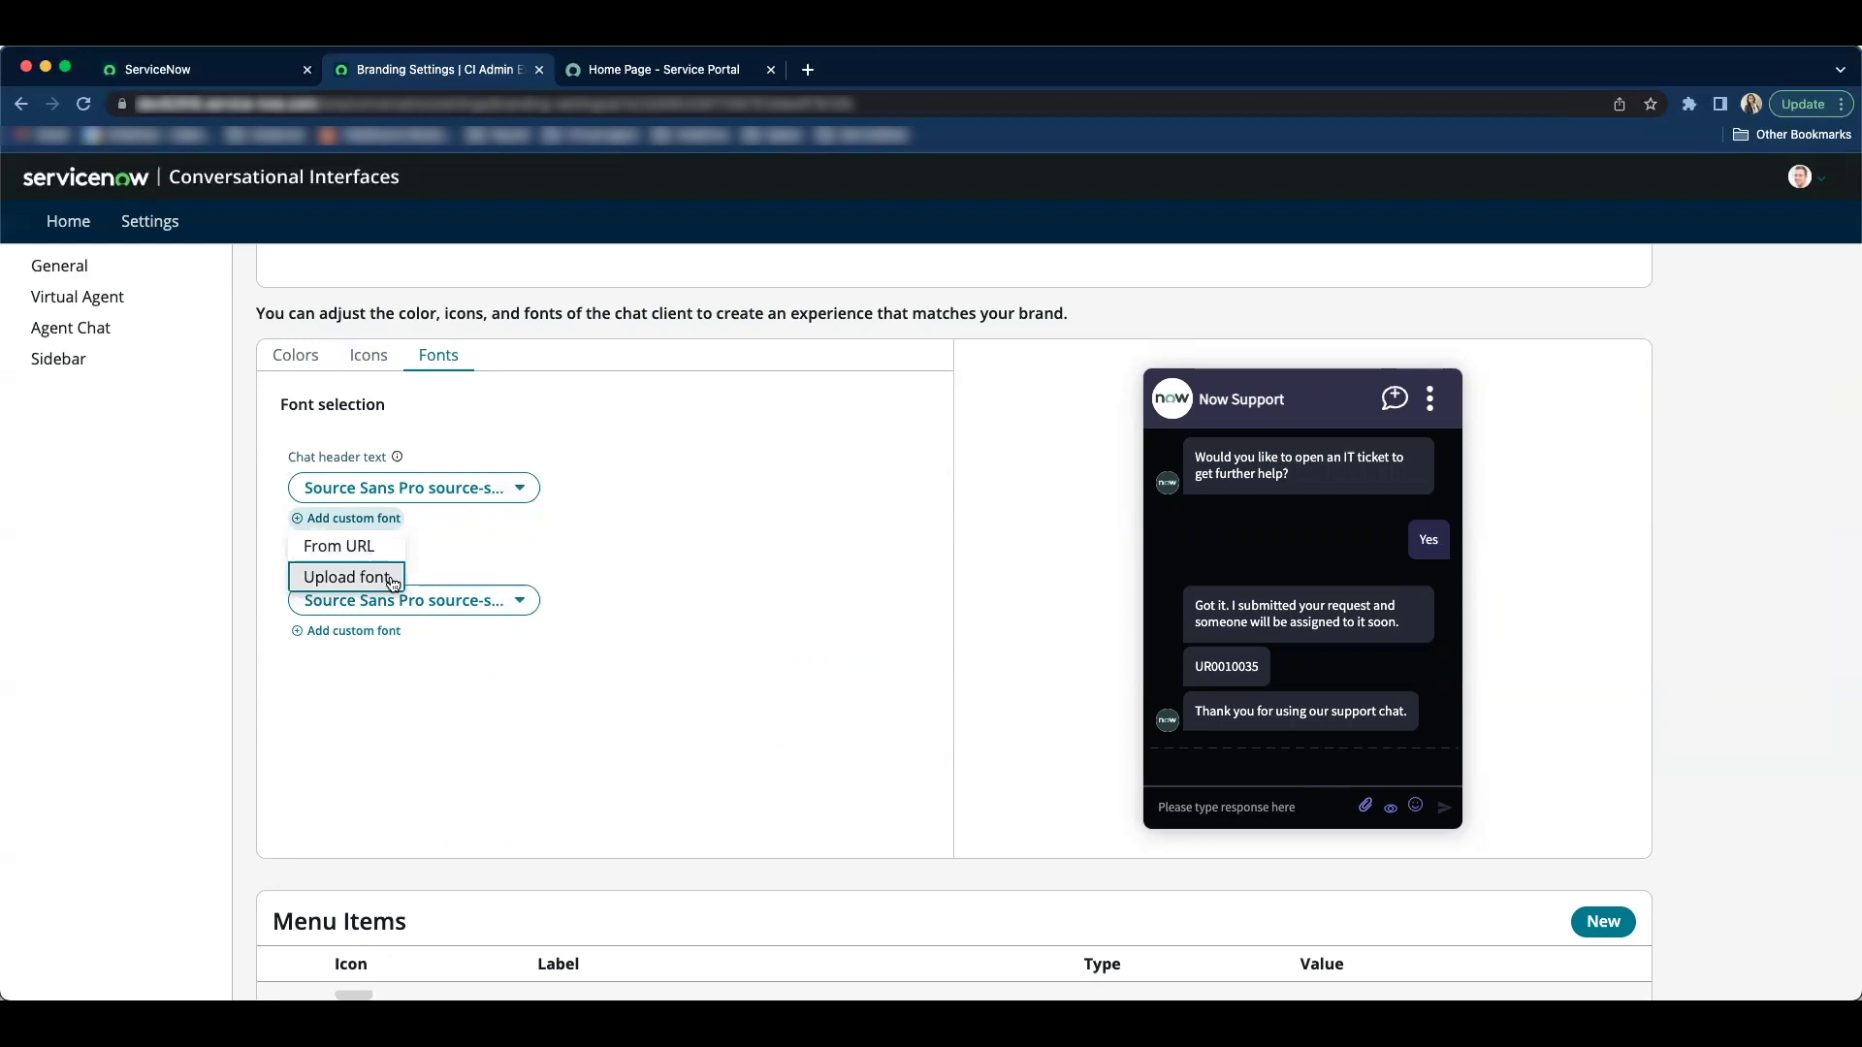
Step: Set the chat header font to Cabin italic and check the italic Now Support header in the preview
left_click(473, 550)
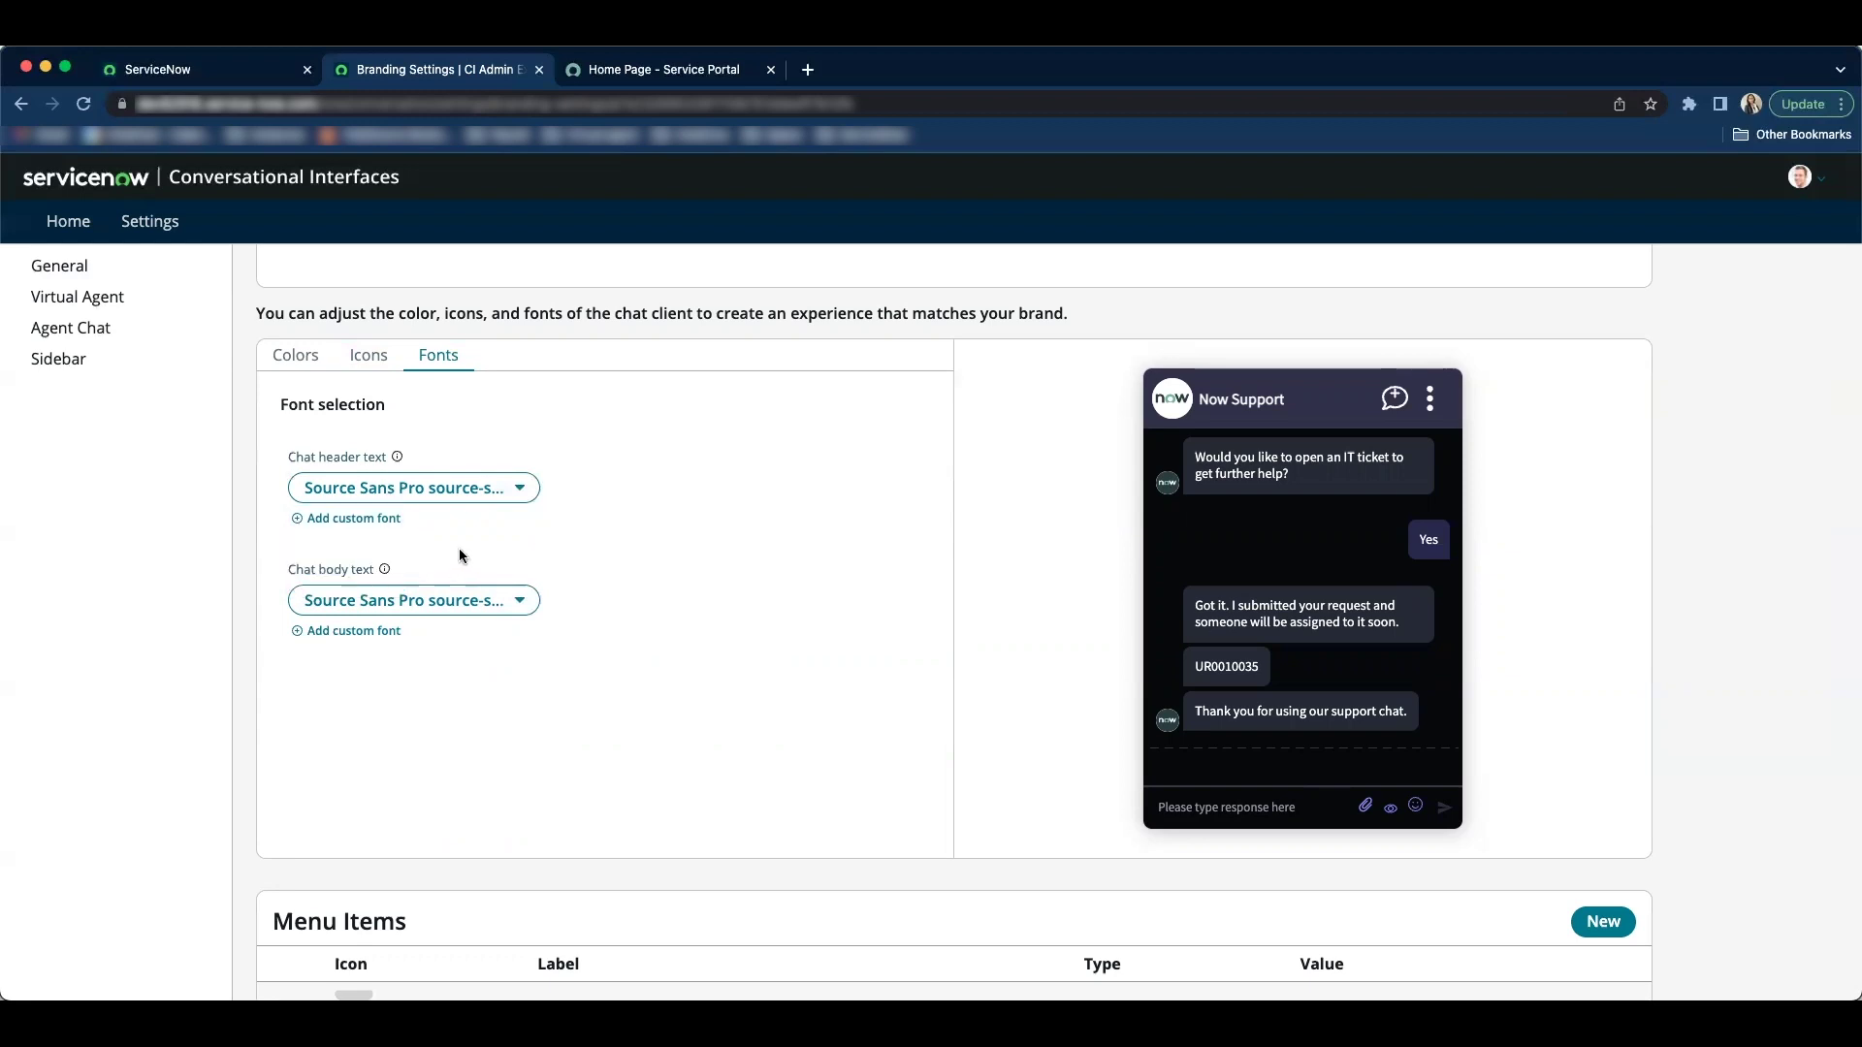
left_click(462, 495)
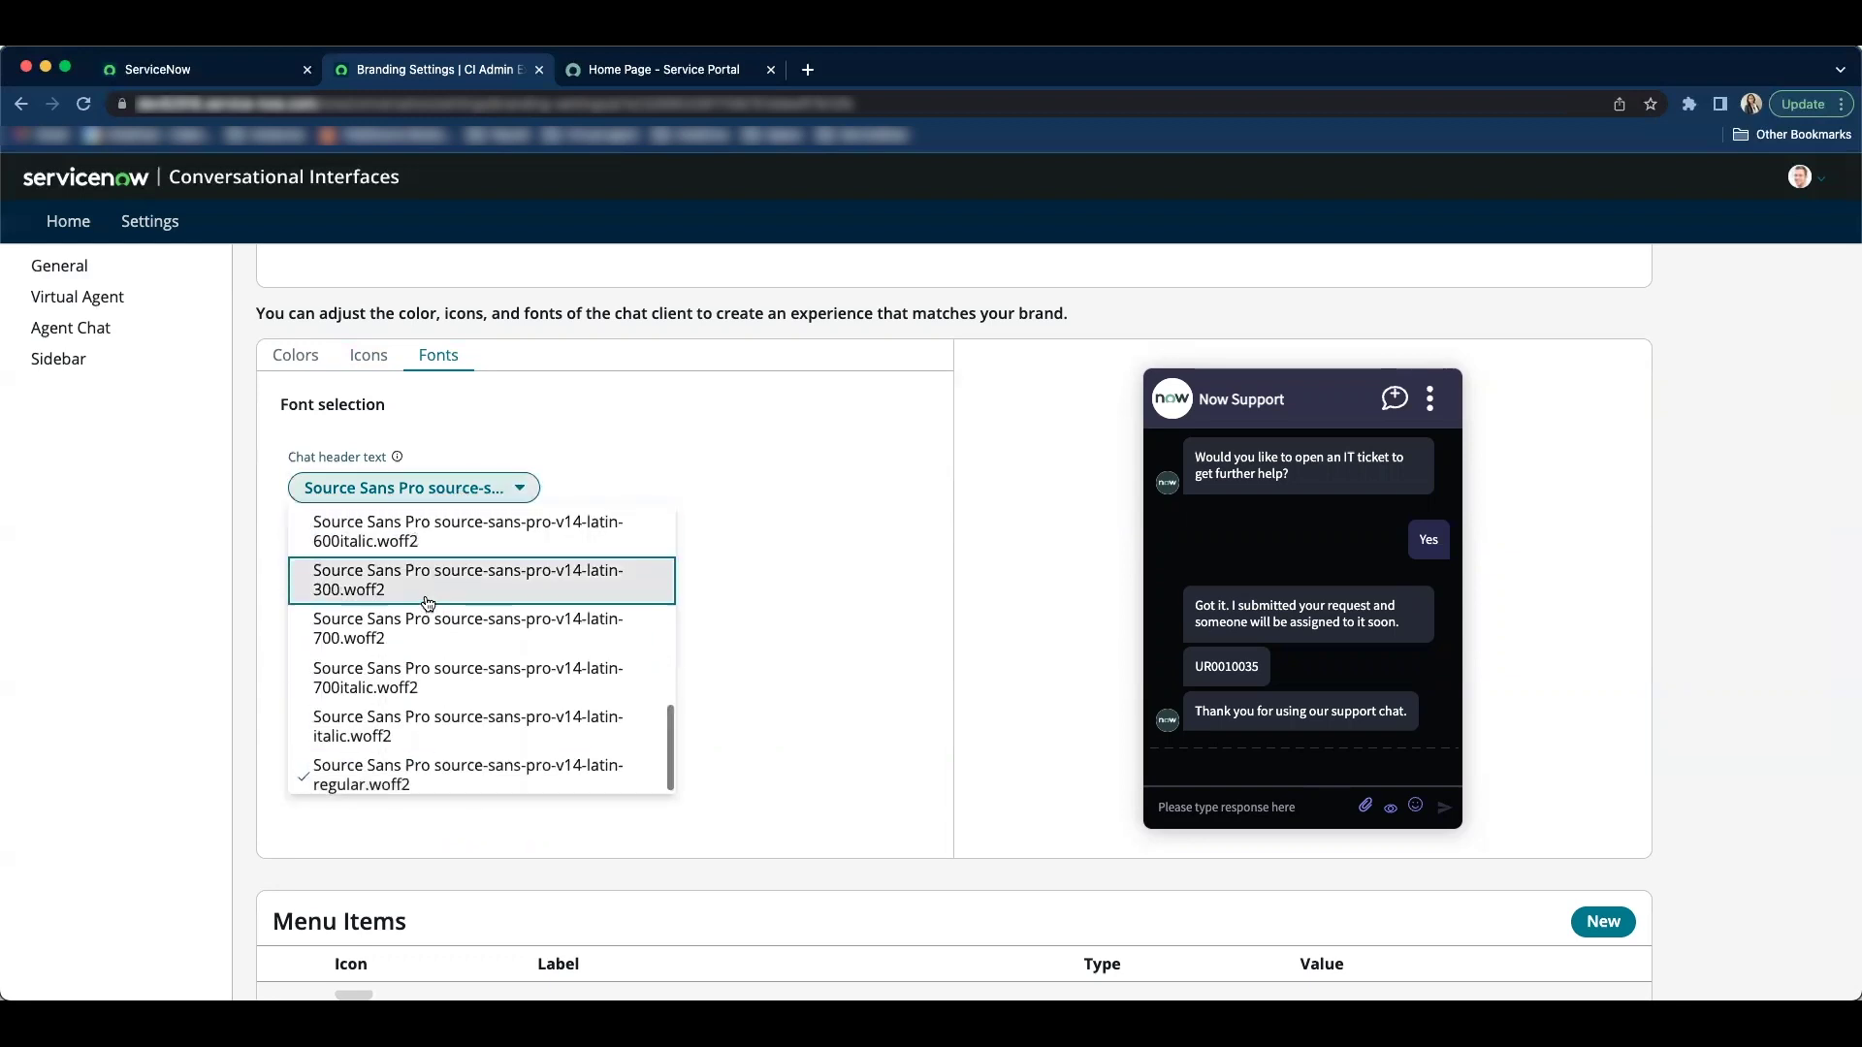
scroll(425, 605, "up", 5)
scroll(428, 607, "up", 5)
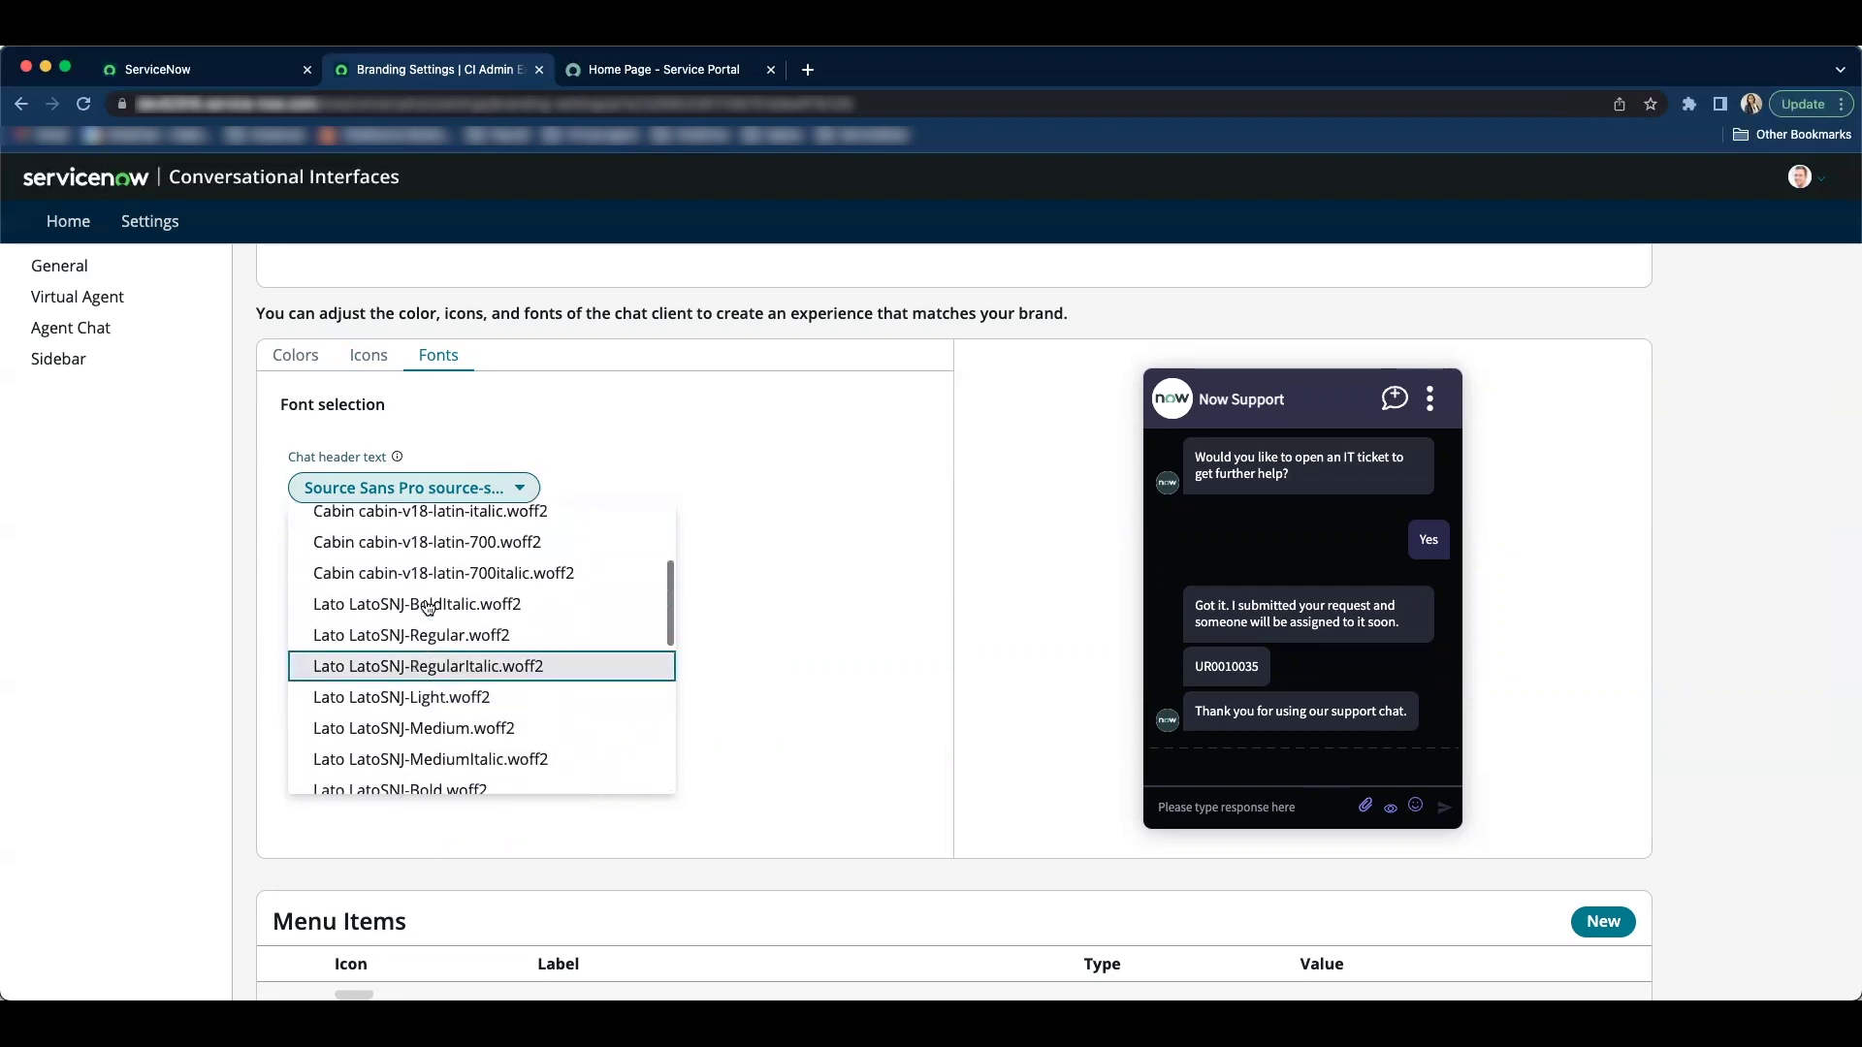
scroll(428, 607, "down", 1)
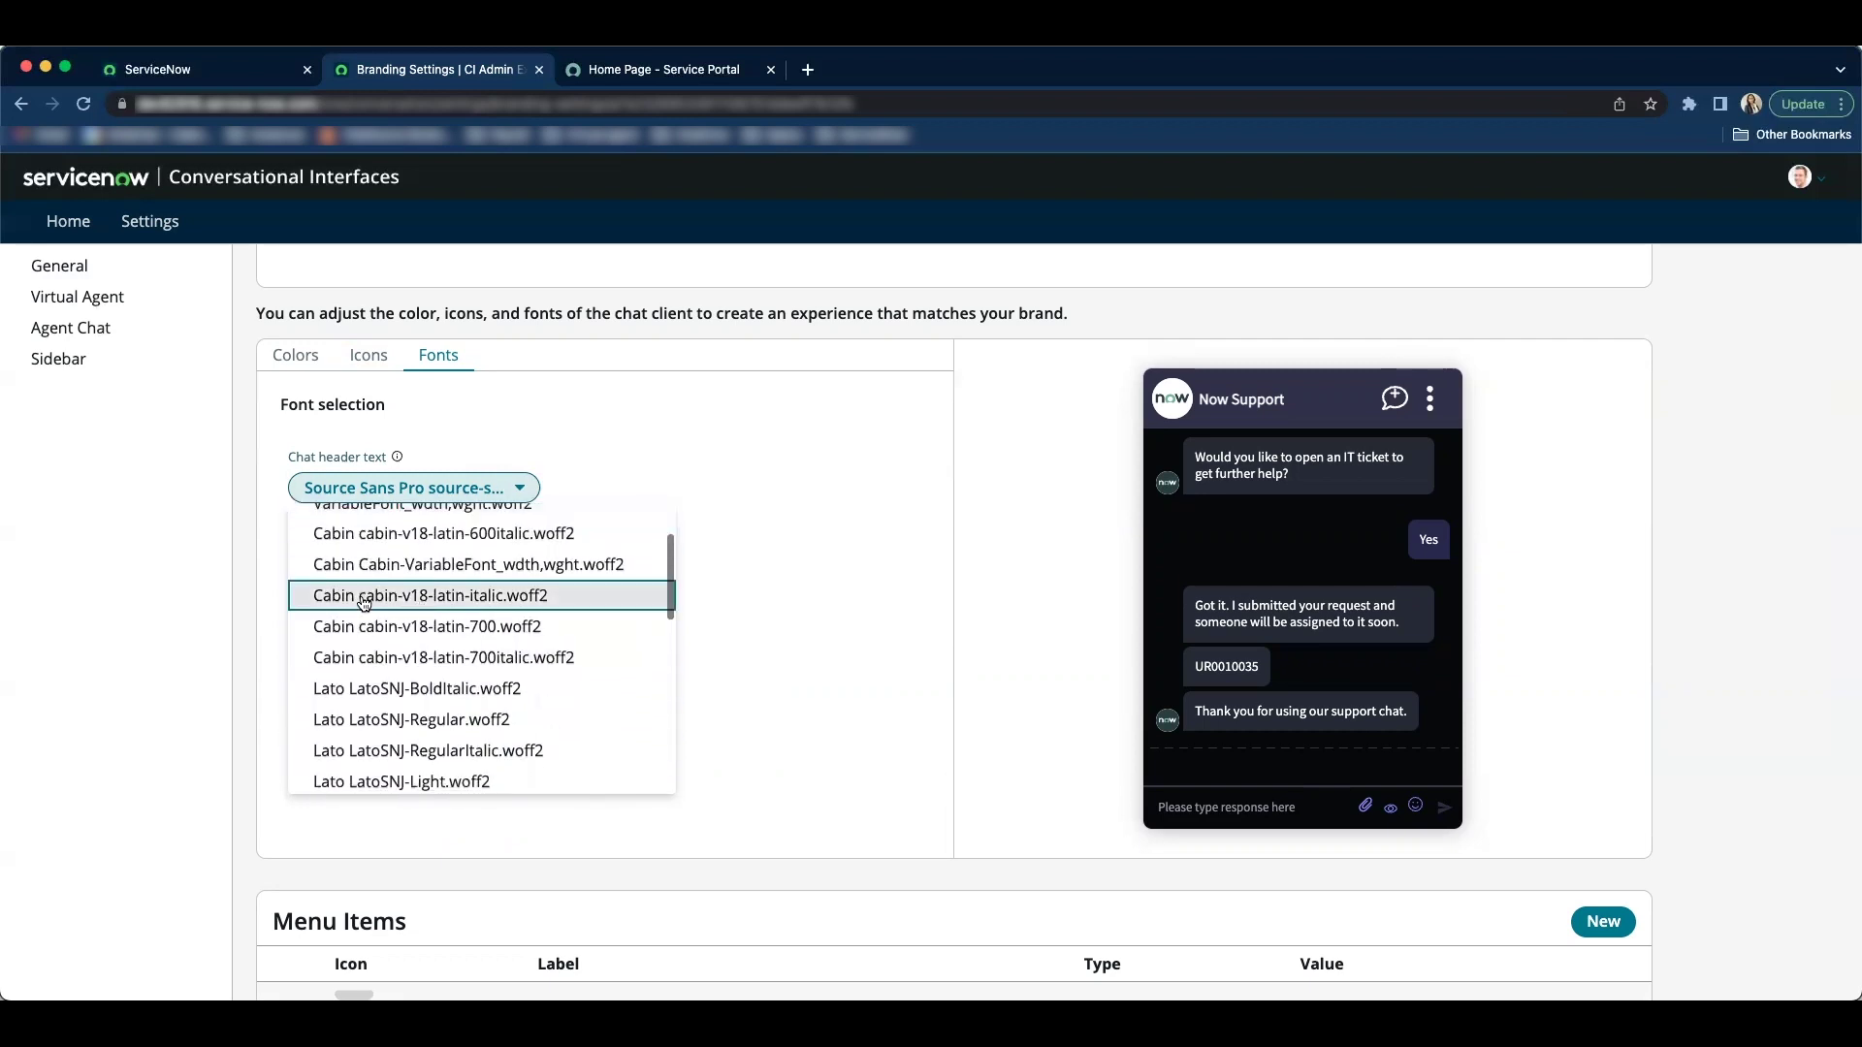
left_click(511, 607)
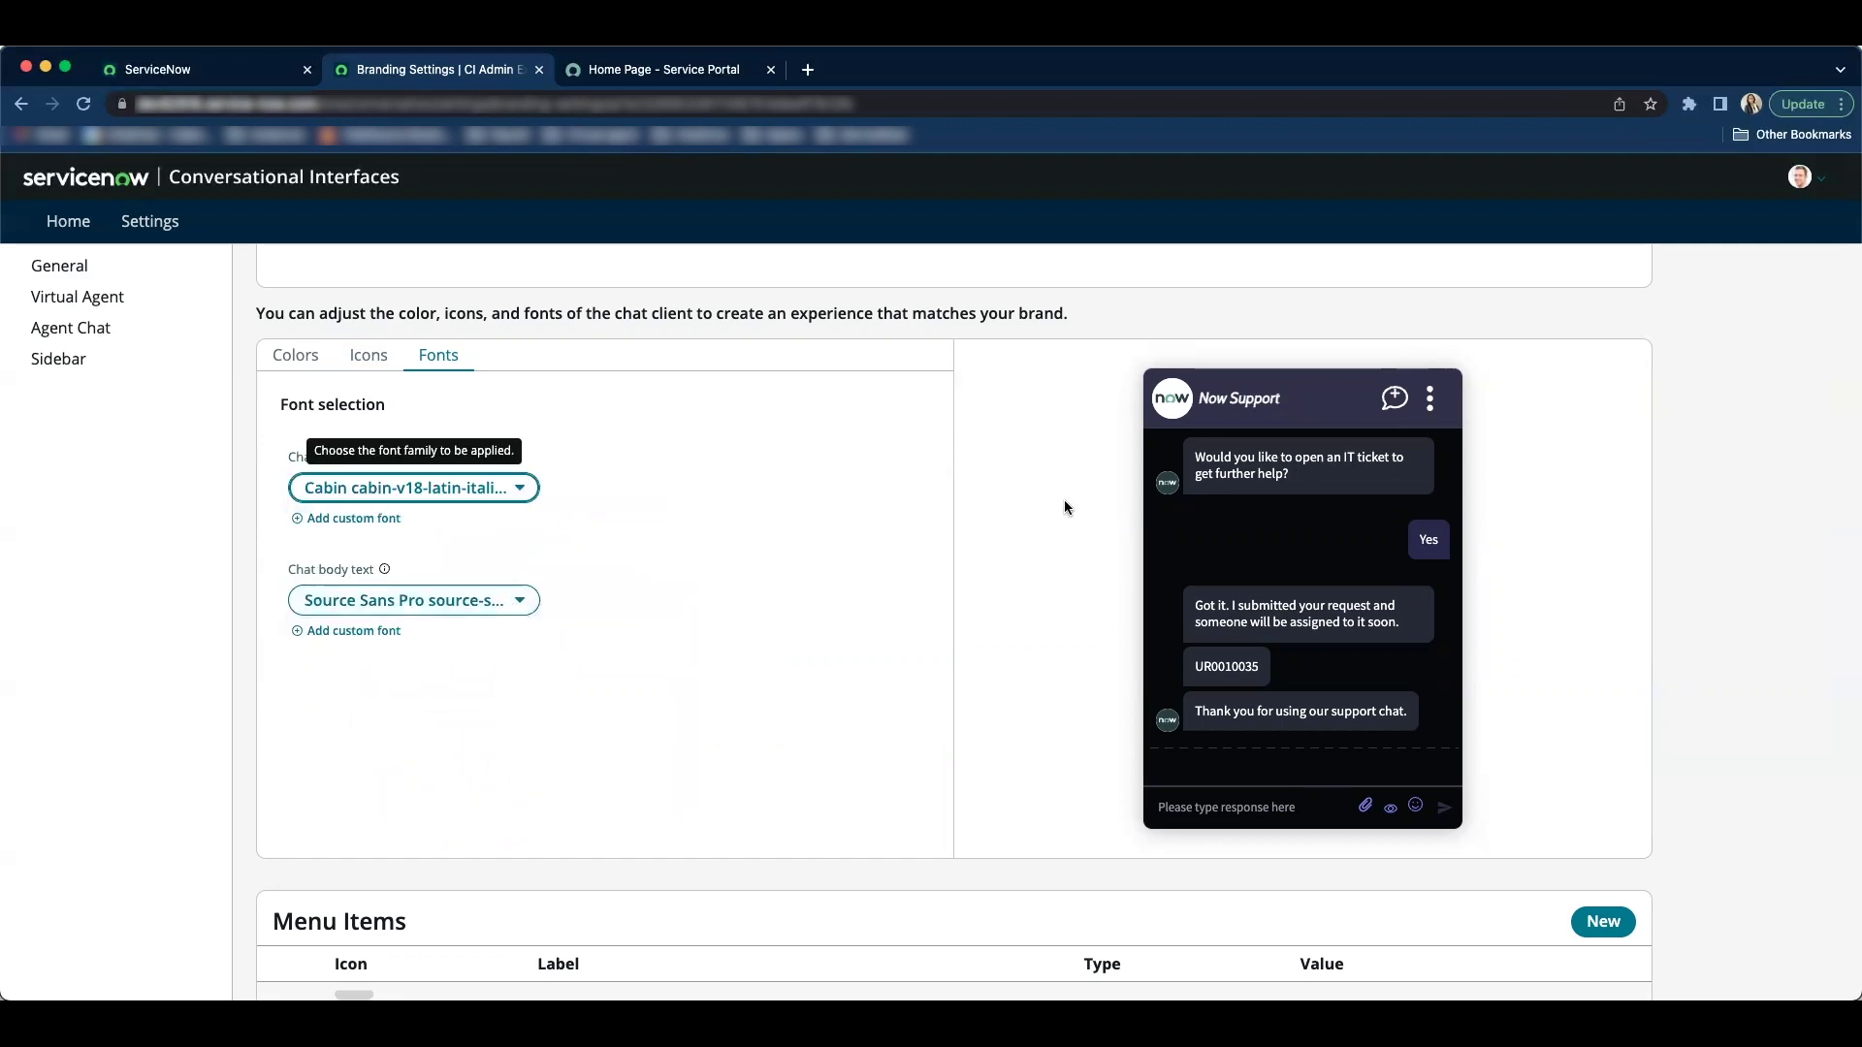
left_click_drag(1282, 401, 1203, 401)
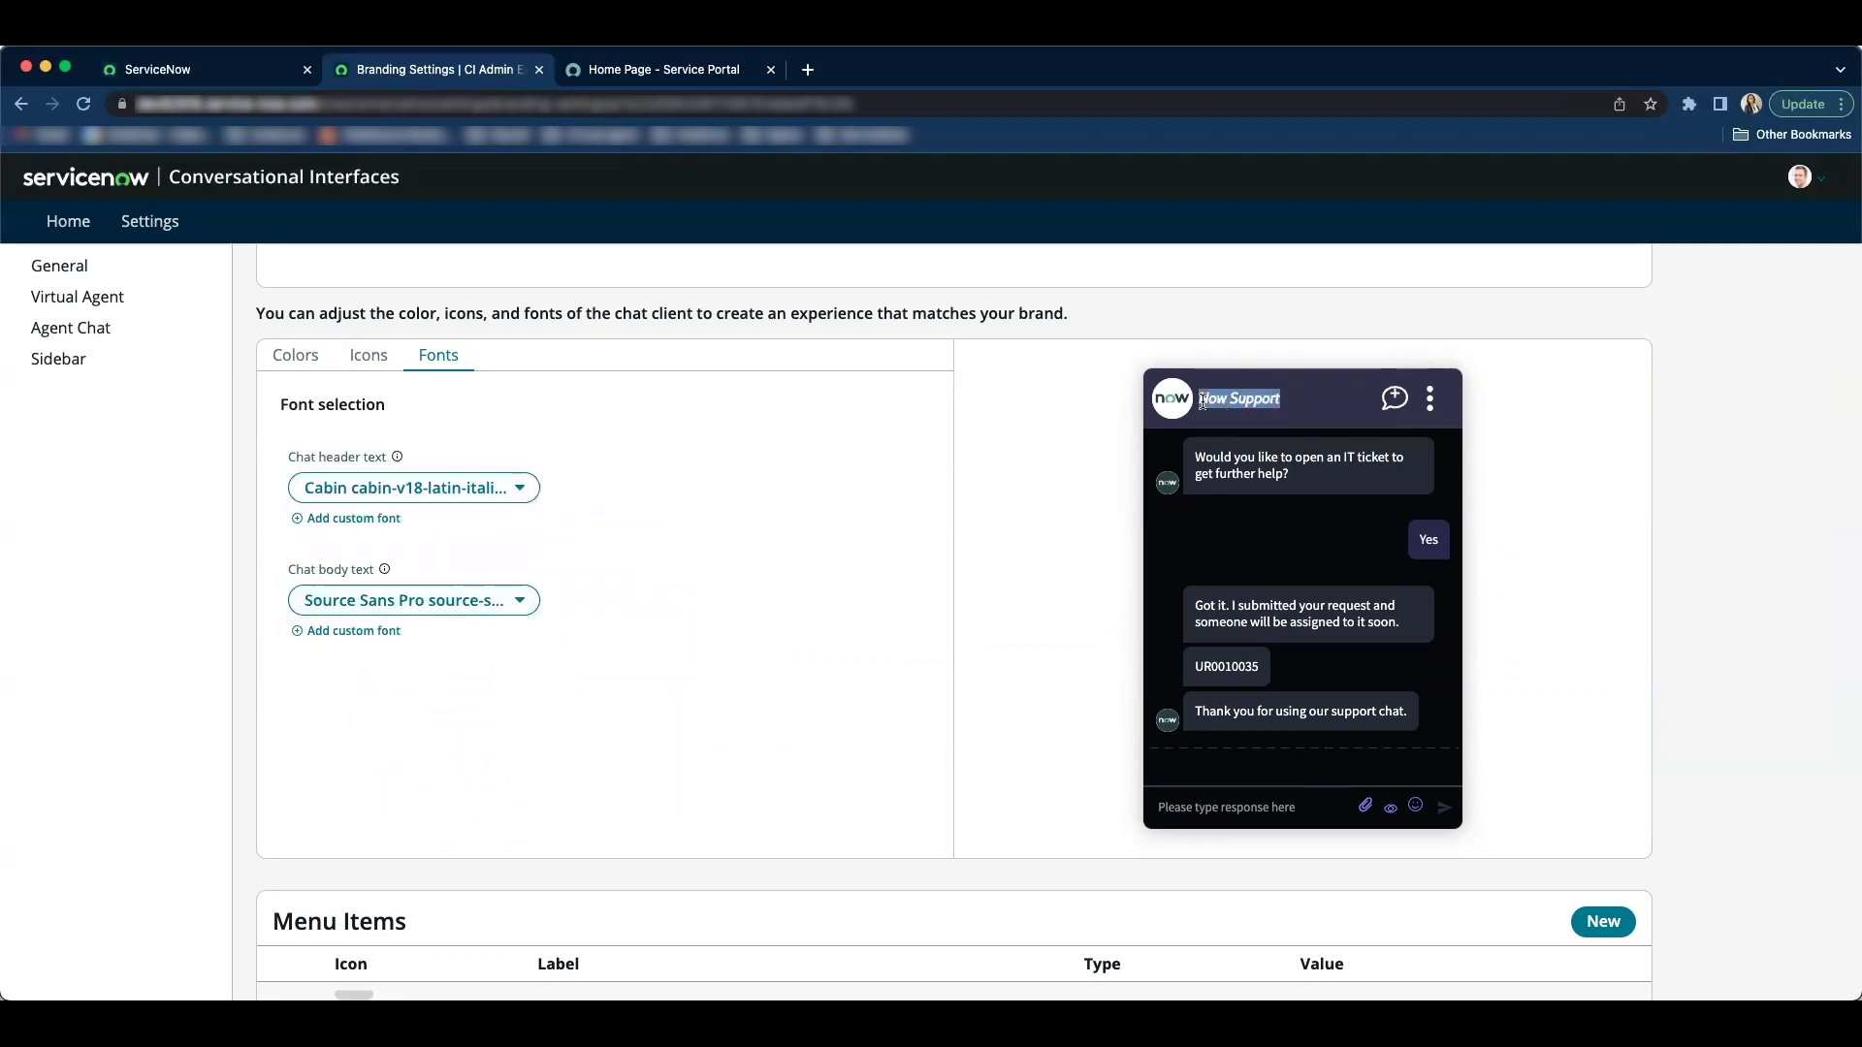
left_click(761, 627)
Step: Set the chat body text font to Cabin cabin-v18-latin-italic.woff2 and inspect the italic preview messages
scroll(728, 636, "down", 1)
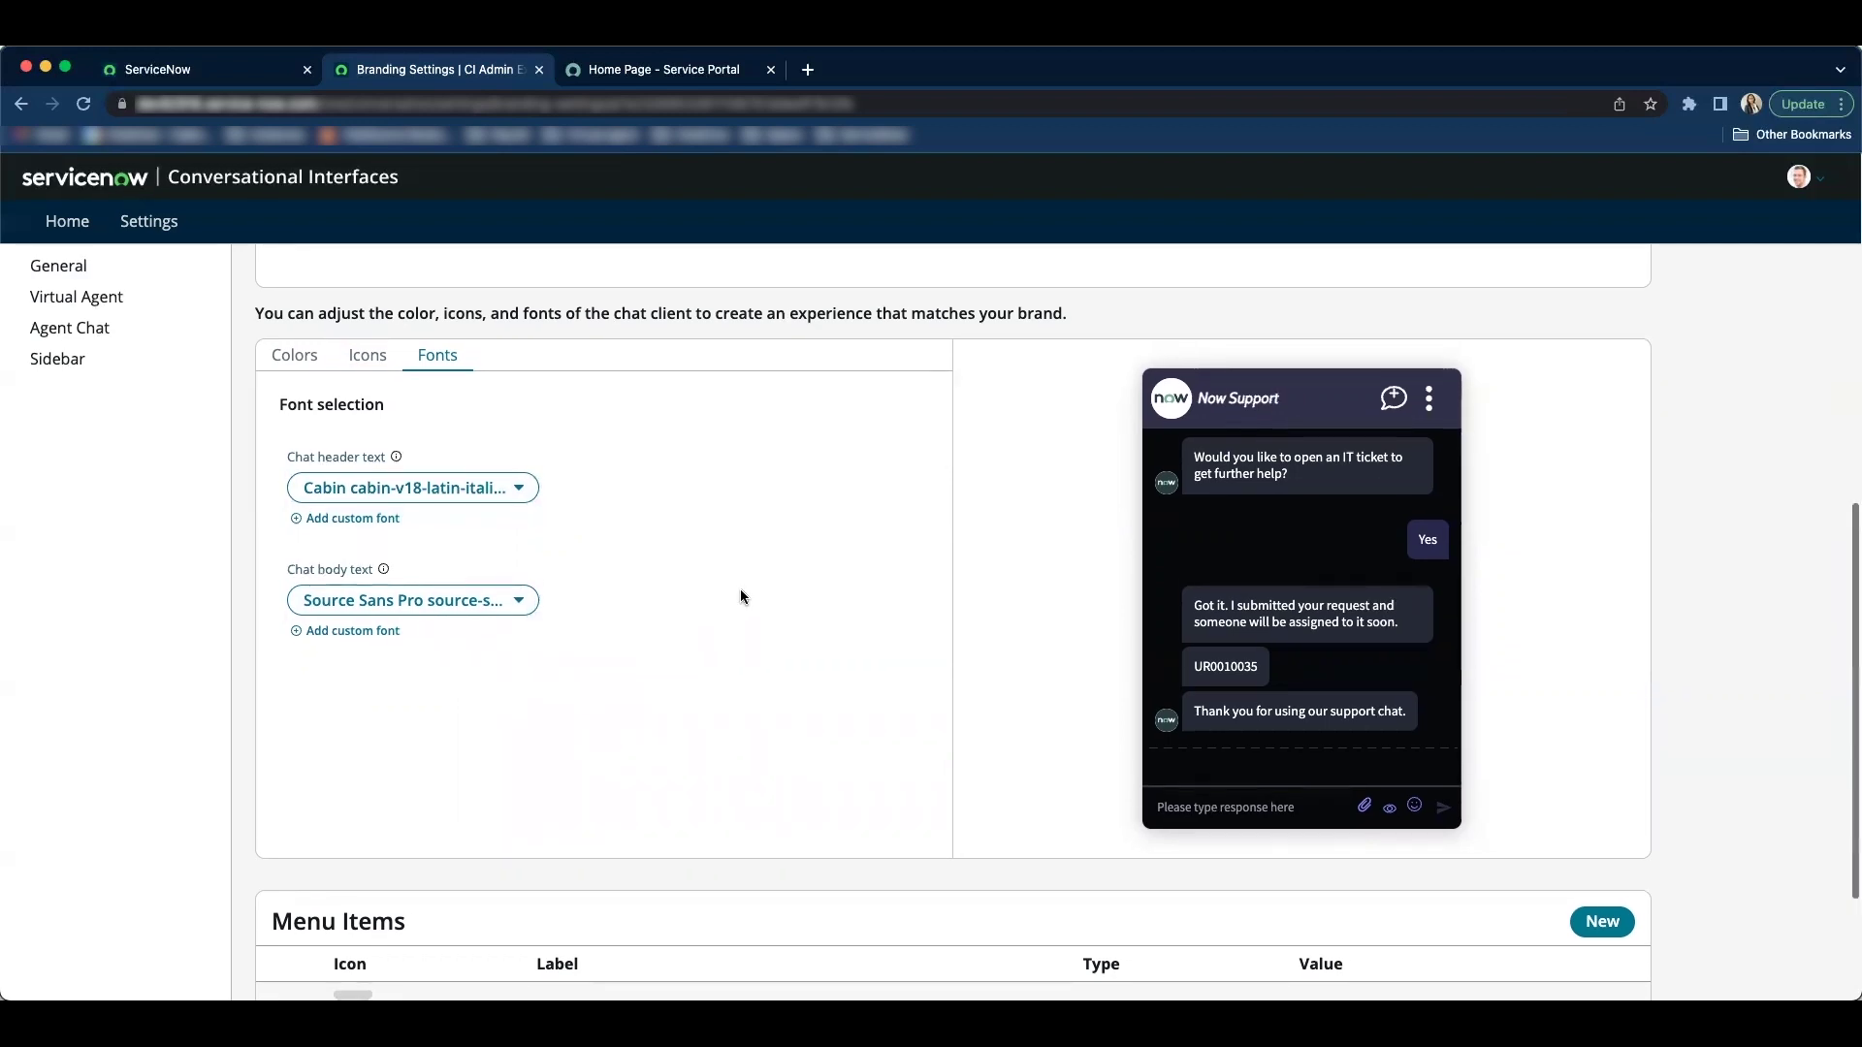
scroll(737, 611, "up", 1)
left_click_drag(299, 568, 366, 568)
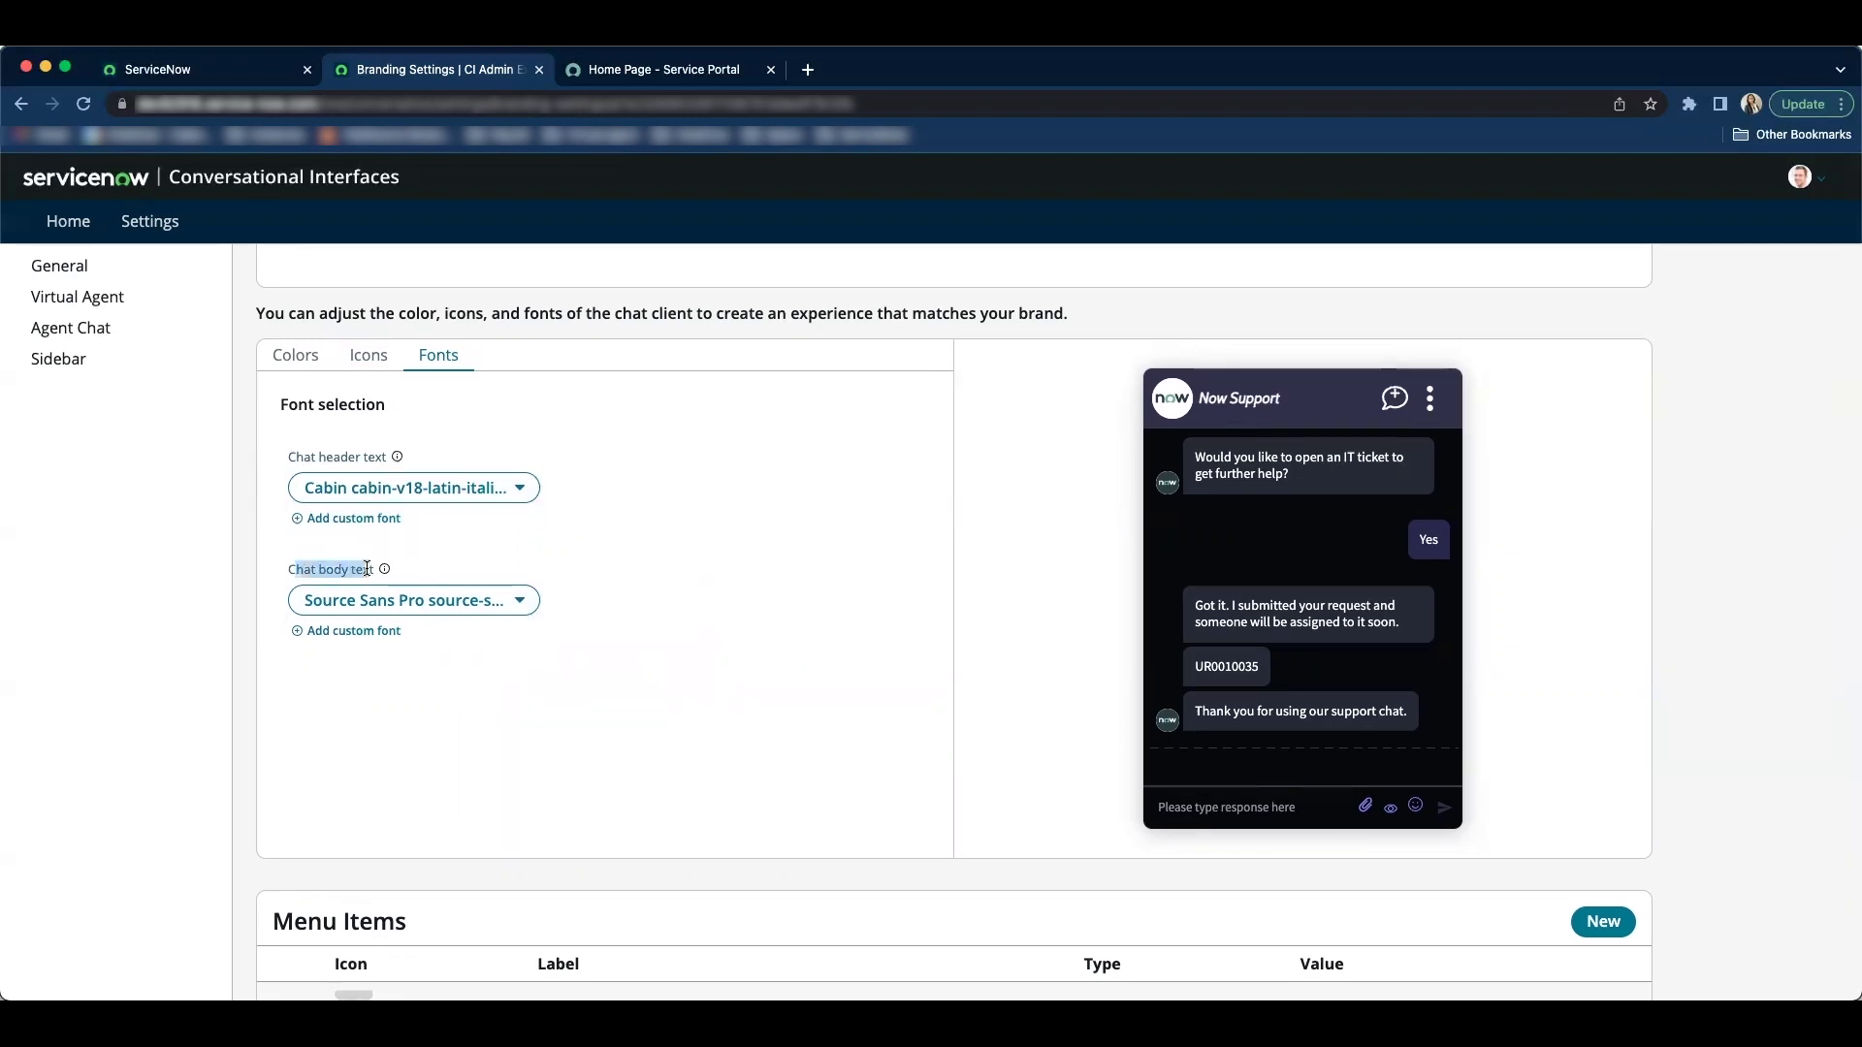
left_click(461, 602)
scroll(463, 734, "up", 5)
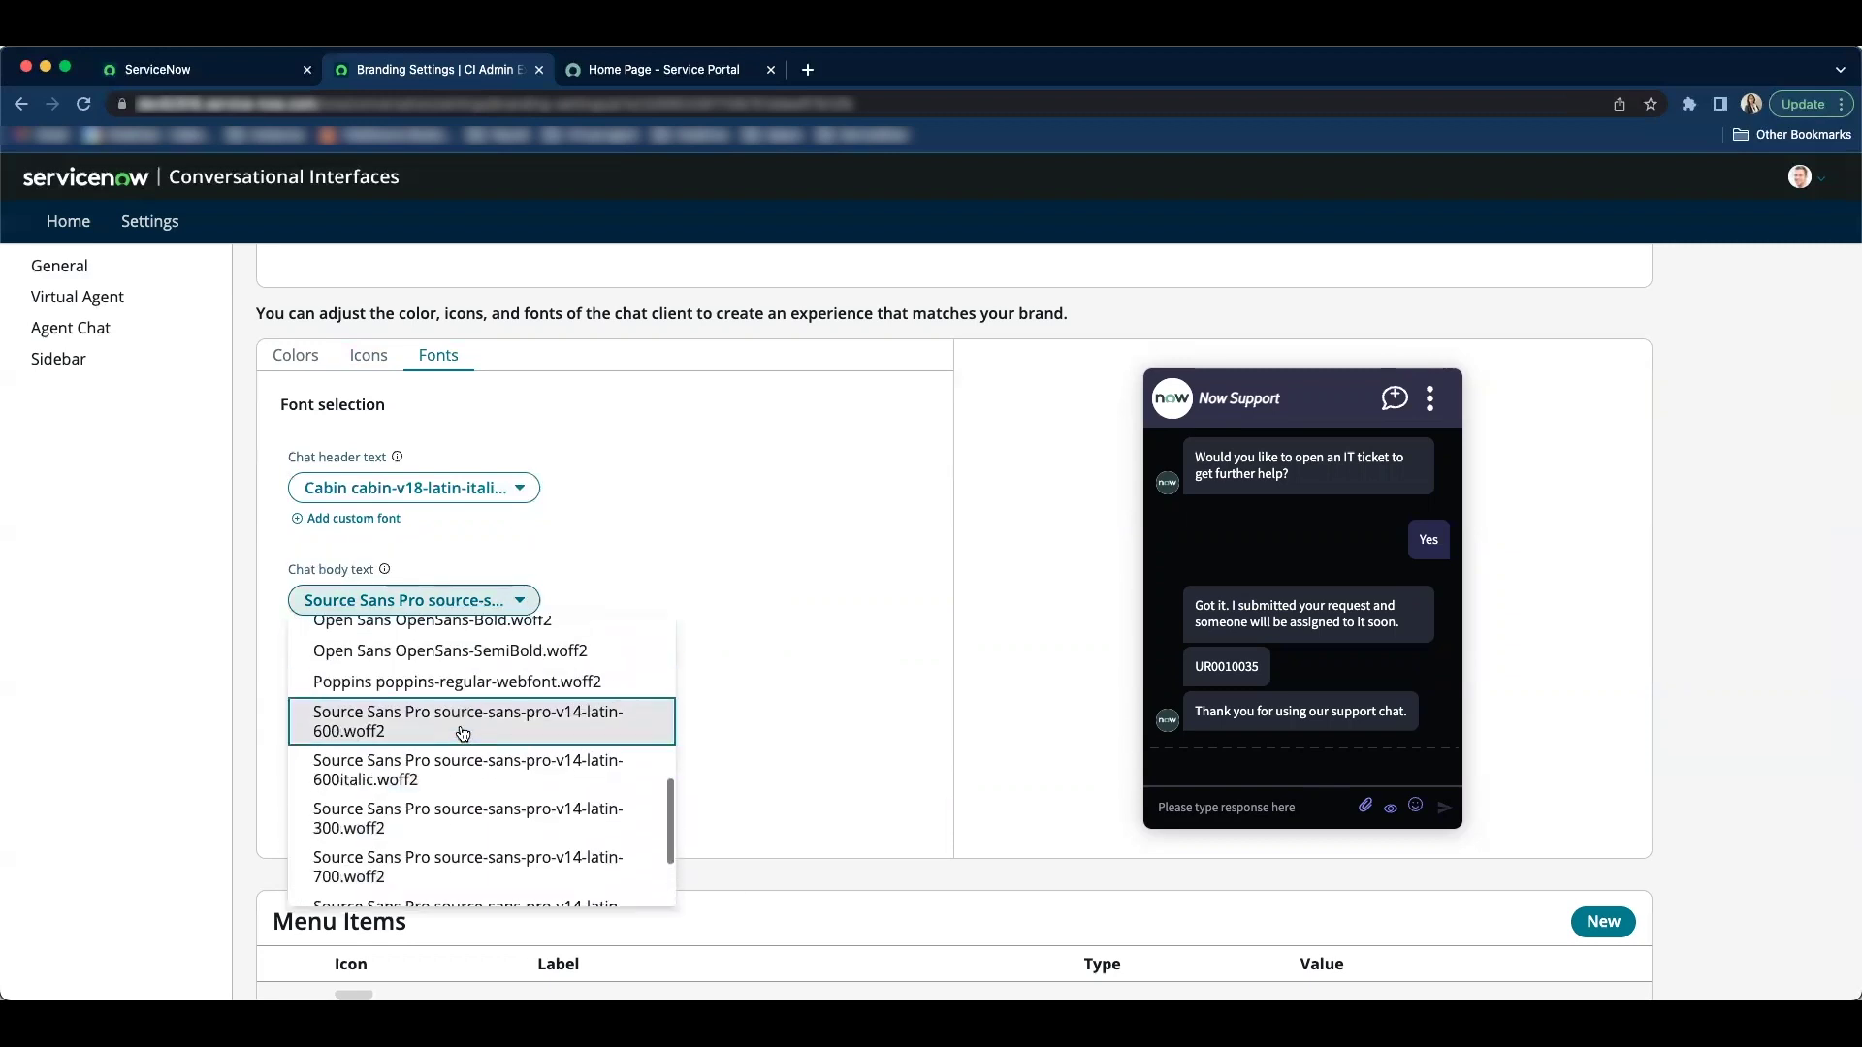
scroll(463, 734, "up", 4)
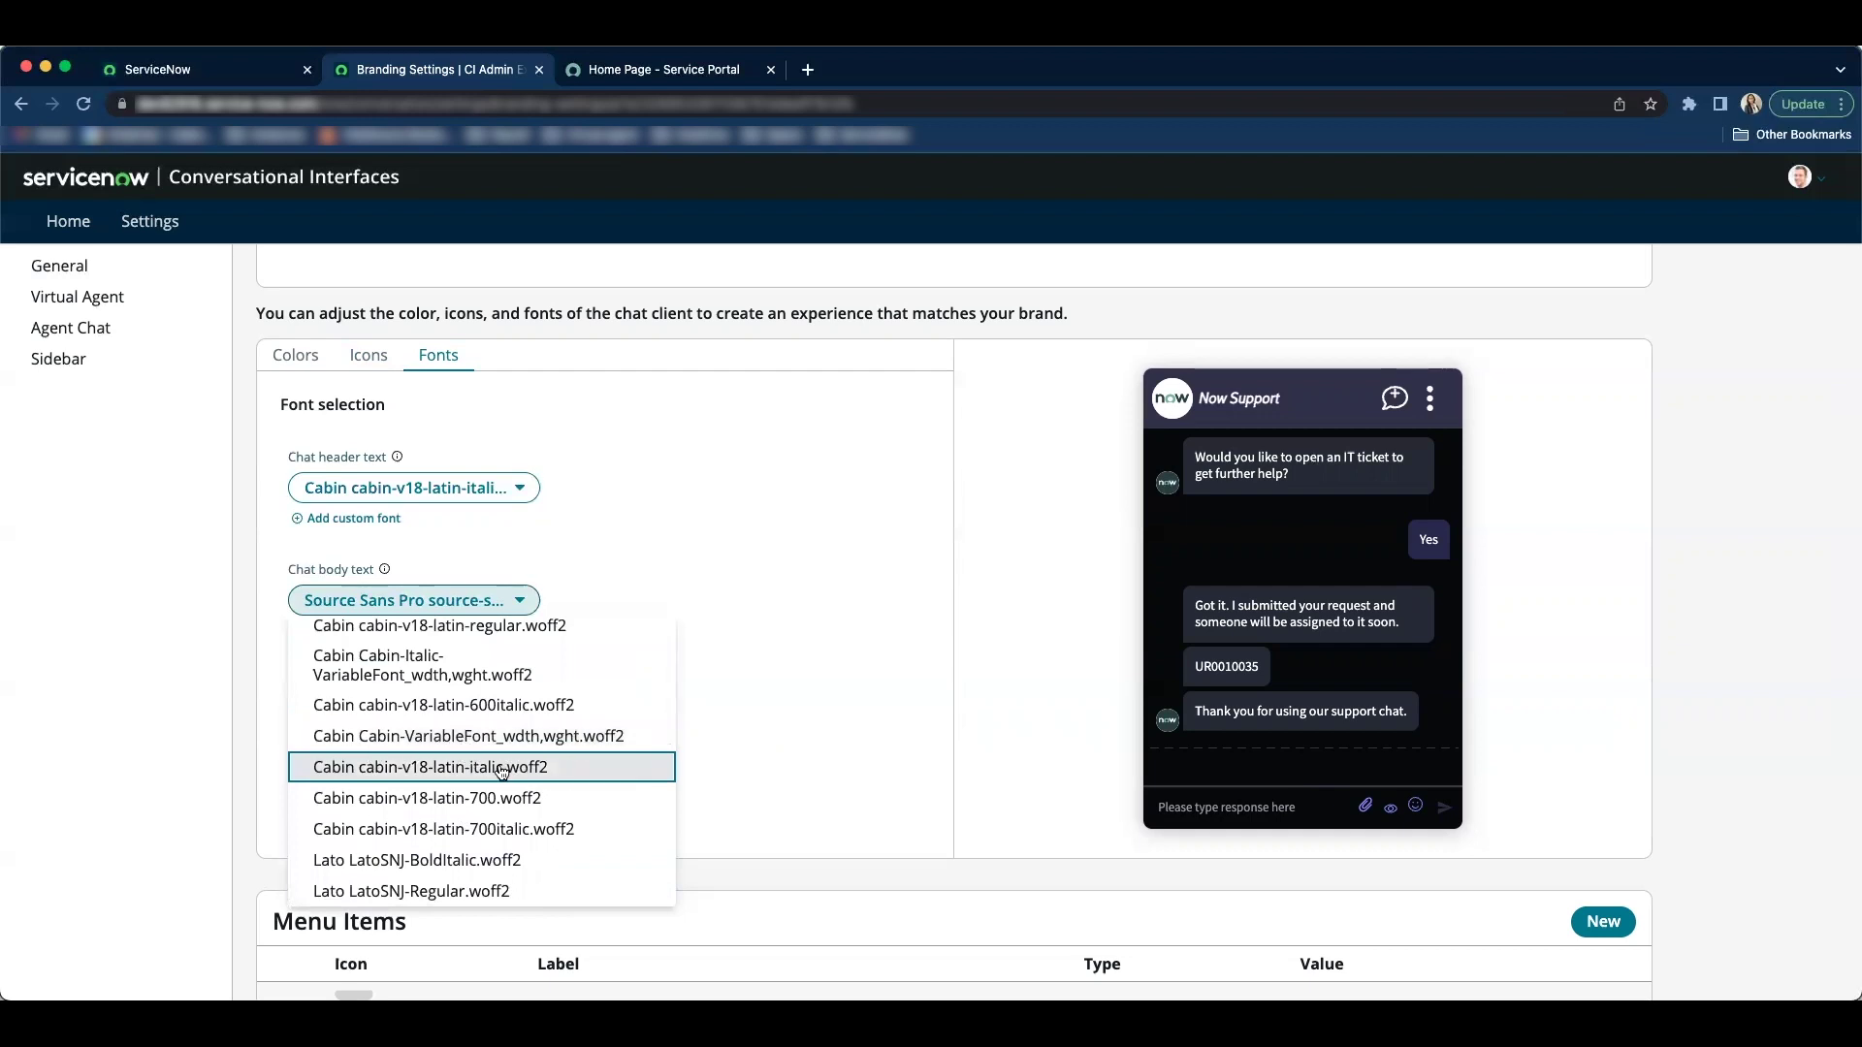
left_click(497, 767)
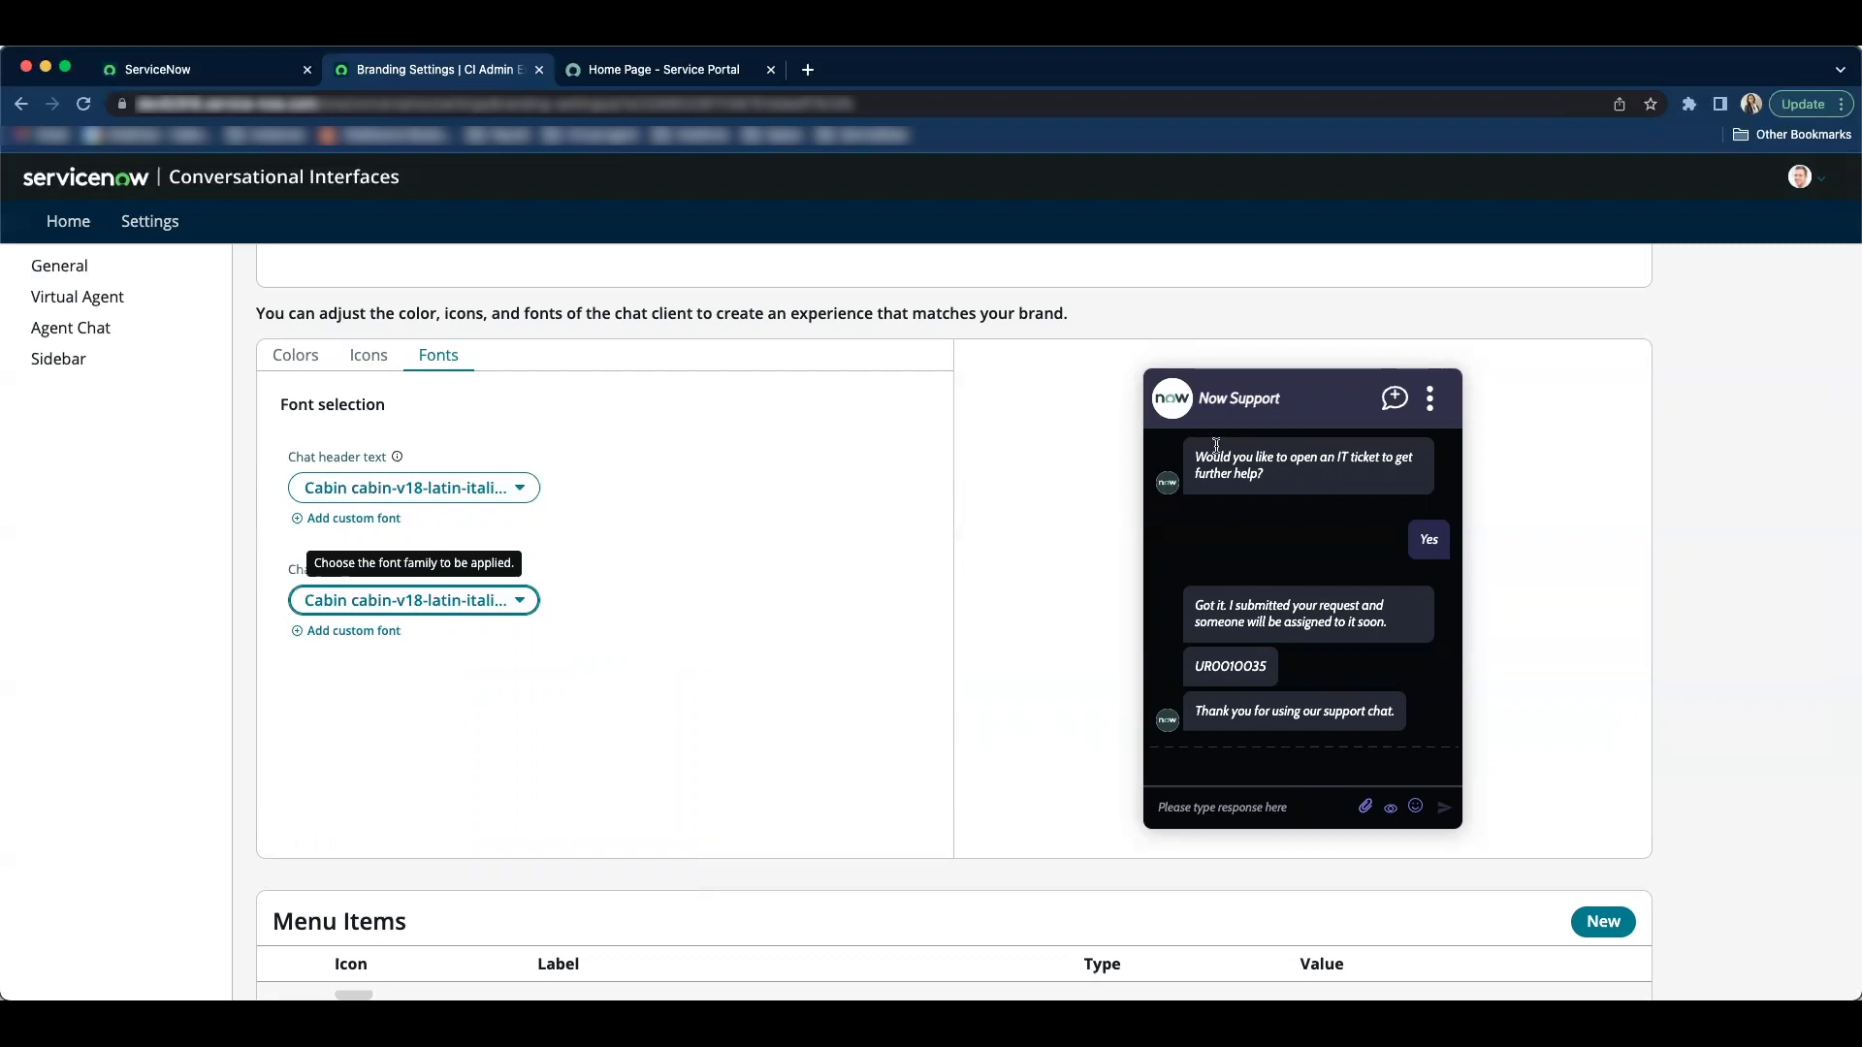
left_click_drag(1194, 456, 1464, 689)
left_click(1464, 688)
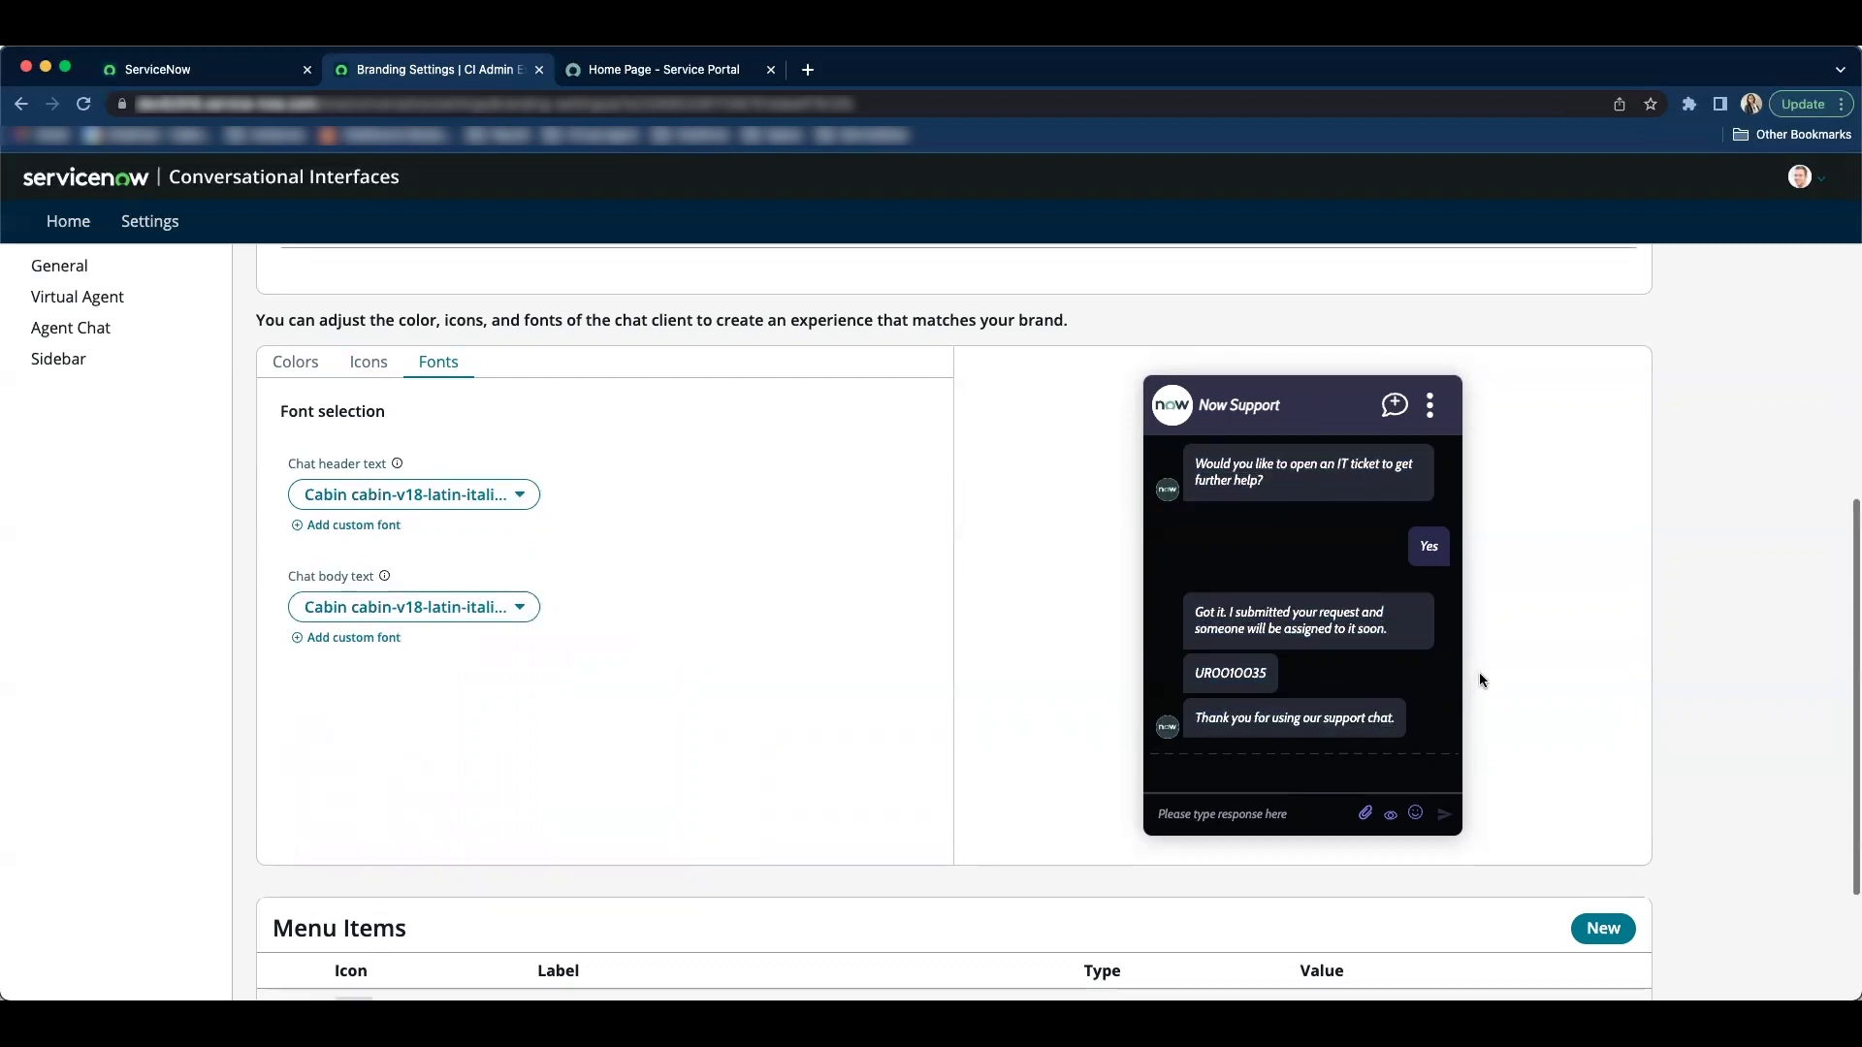
Step: Save the Polaris-Dark branding and return to the Service Portal home page tab
scroll(1480, 672, "up", 5)
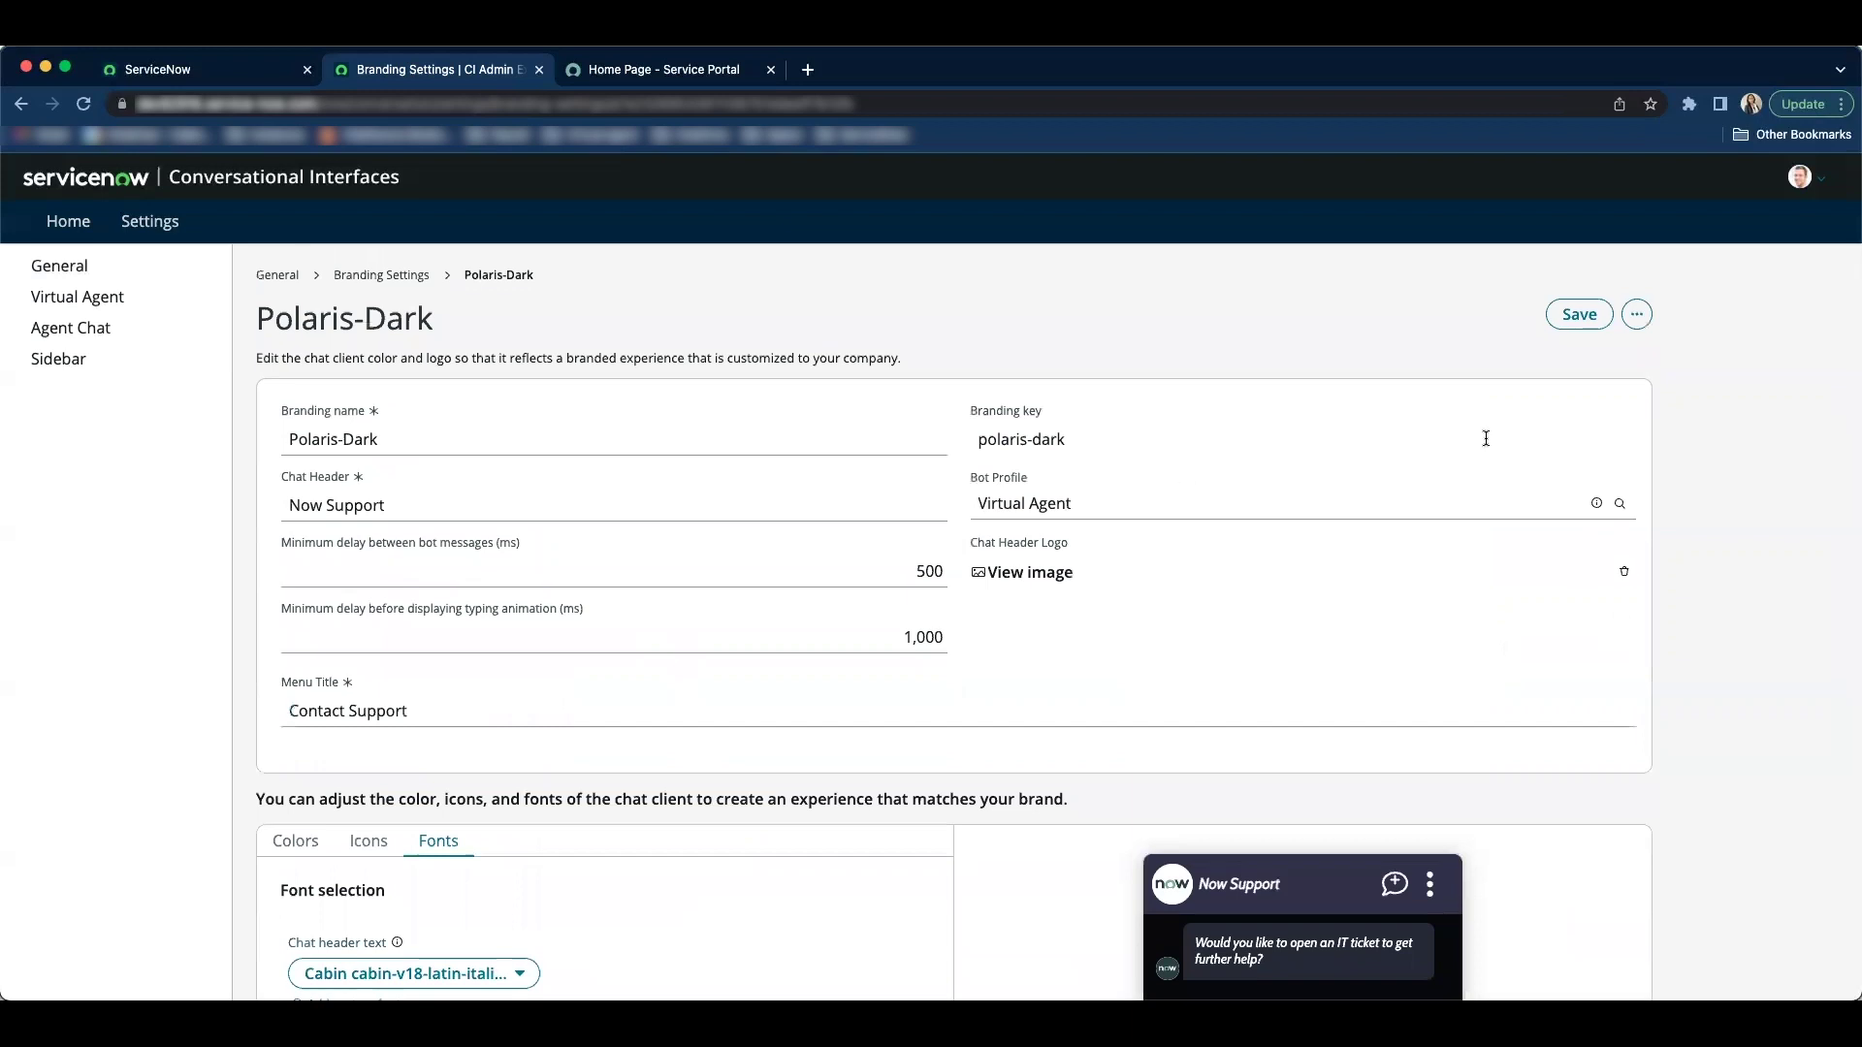
left_click(1580, 316)
left_click(656, 69)
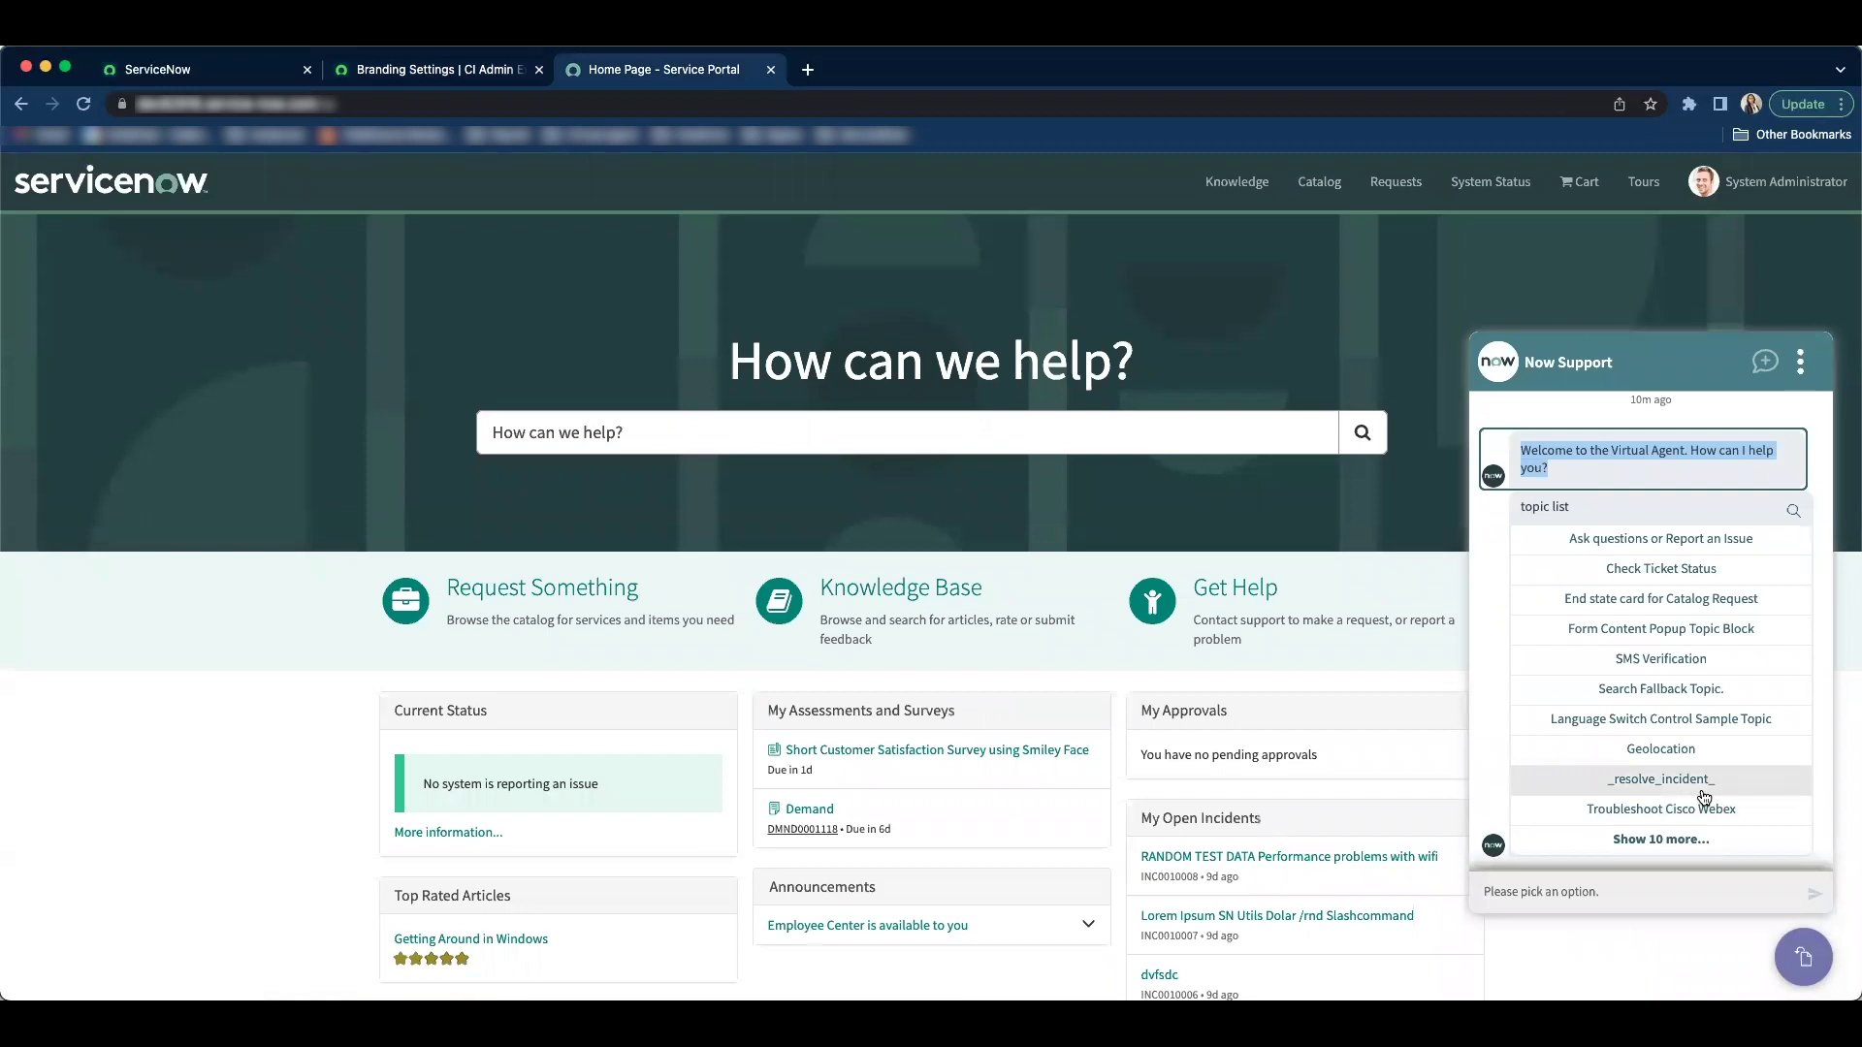
Step: Filter the navigator for 'agent chat' and open the Service Portal Agent Chat Config record
left_click(202, 74)
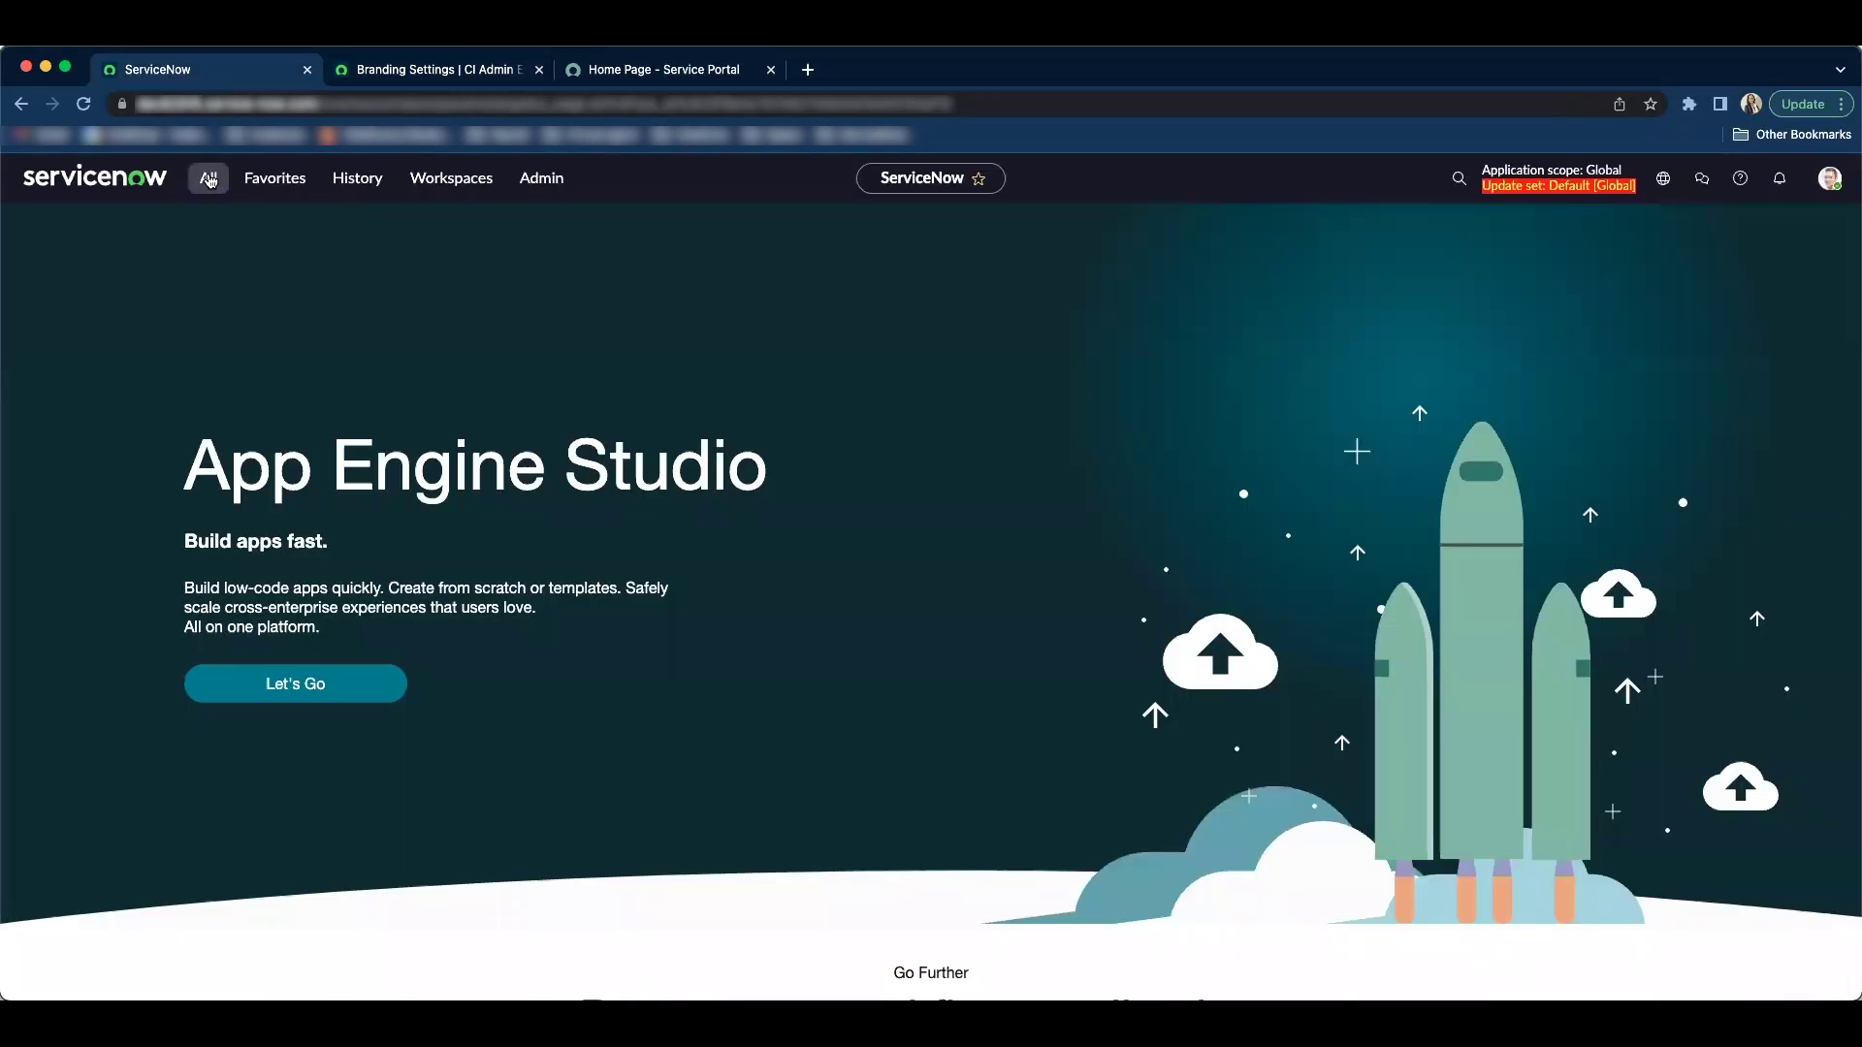
left_click(208, 177)
type("agen")
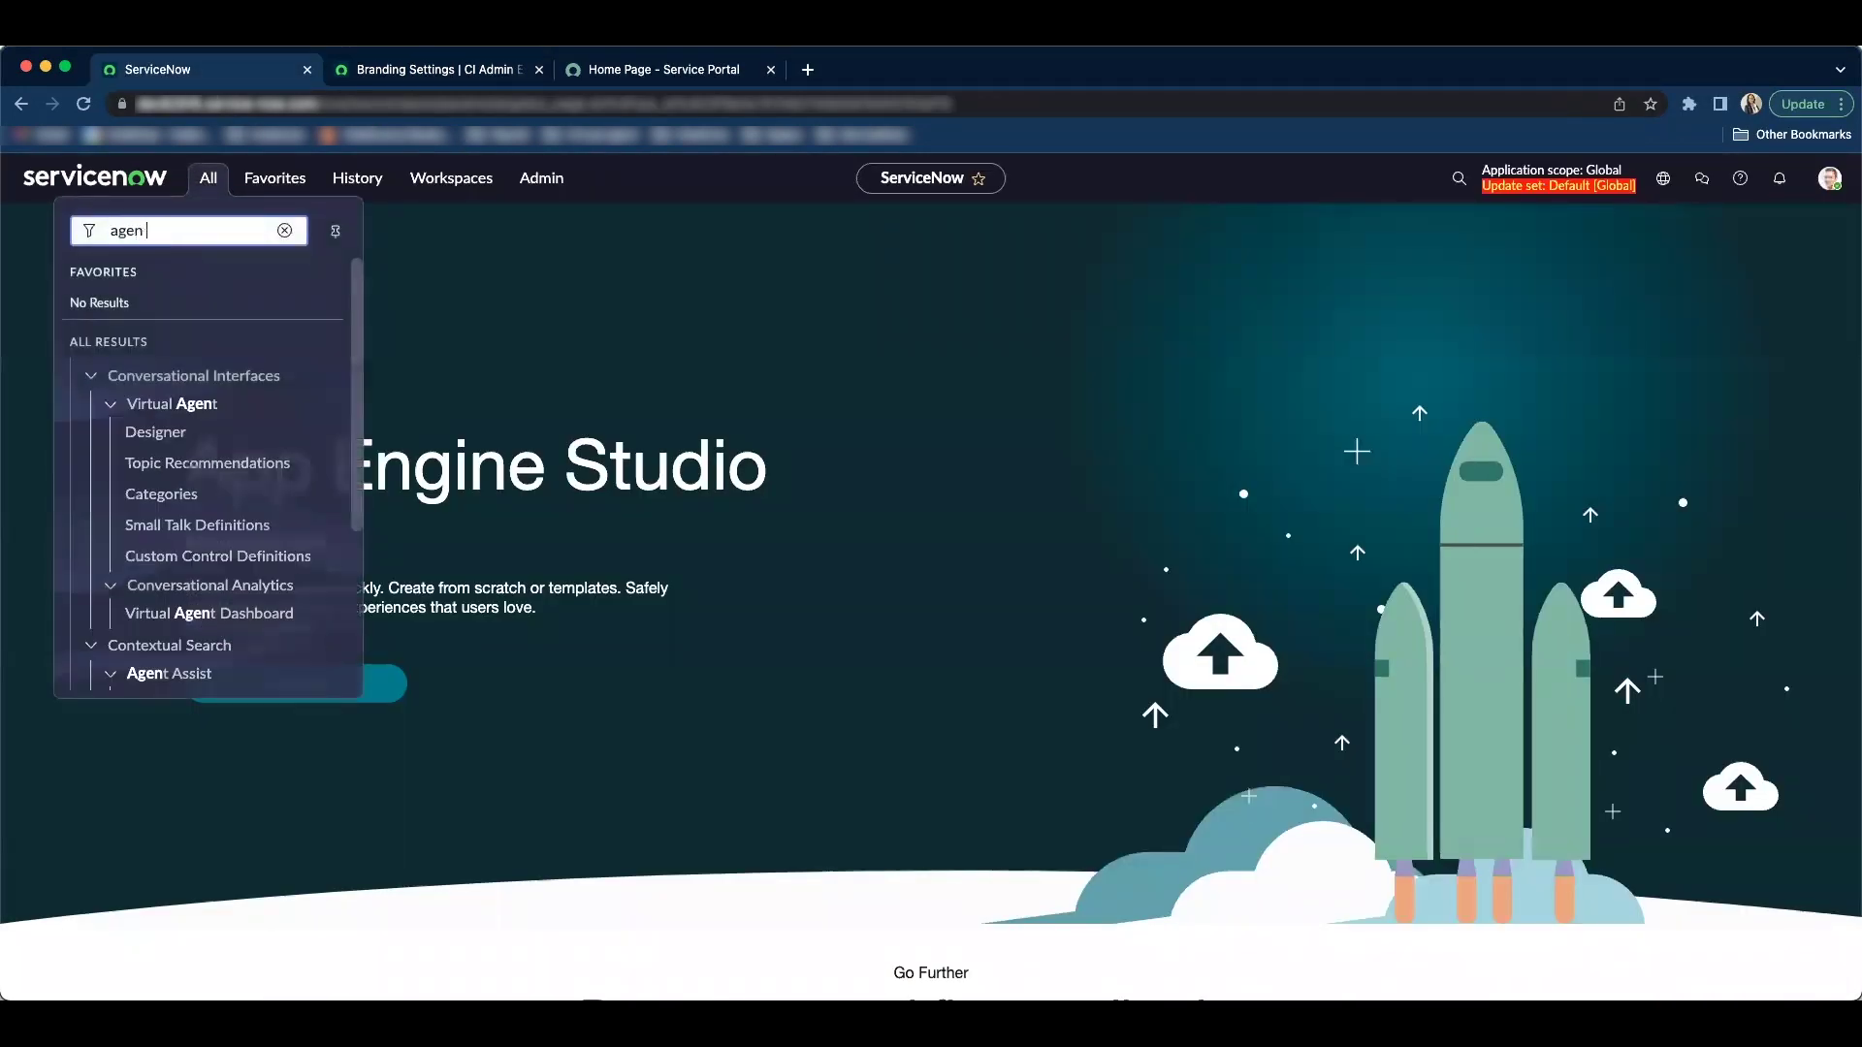
type("y")
key("BackSpace")
type("t chat")
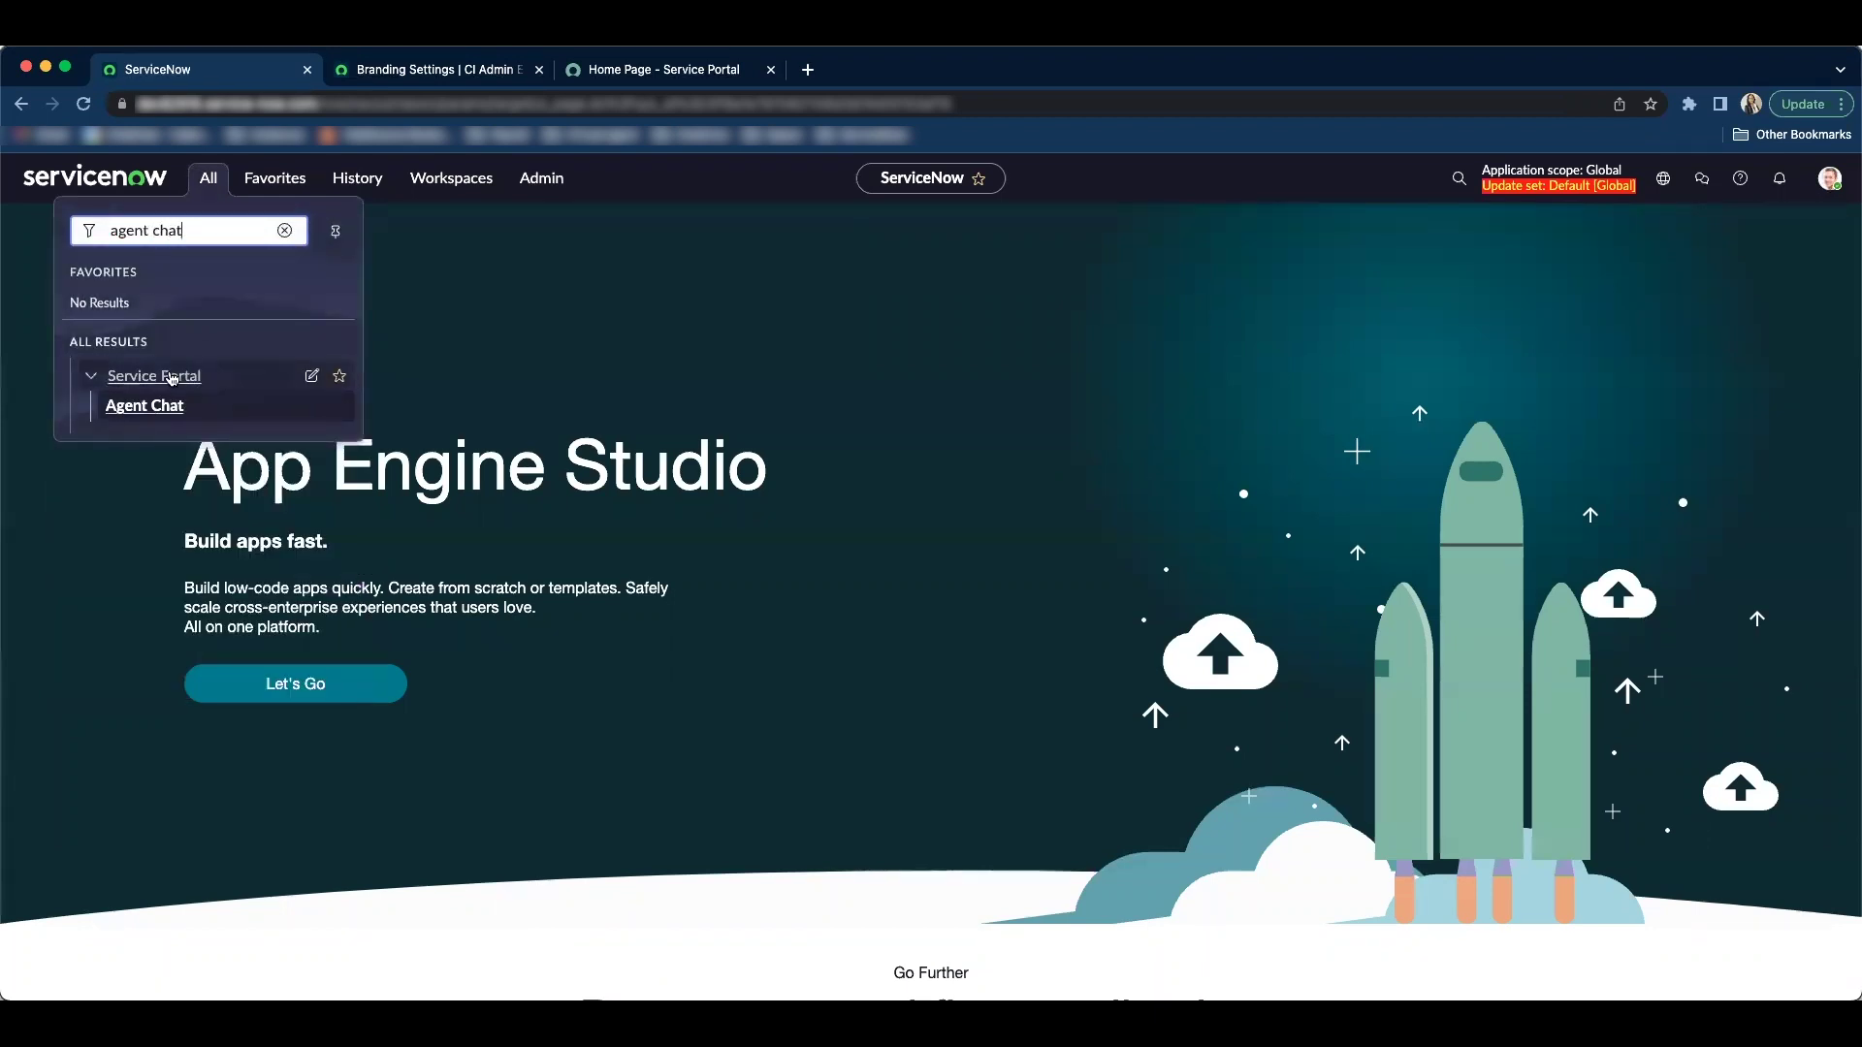
left_click(179, 405)
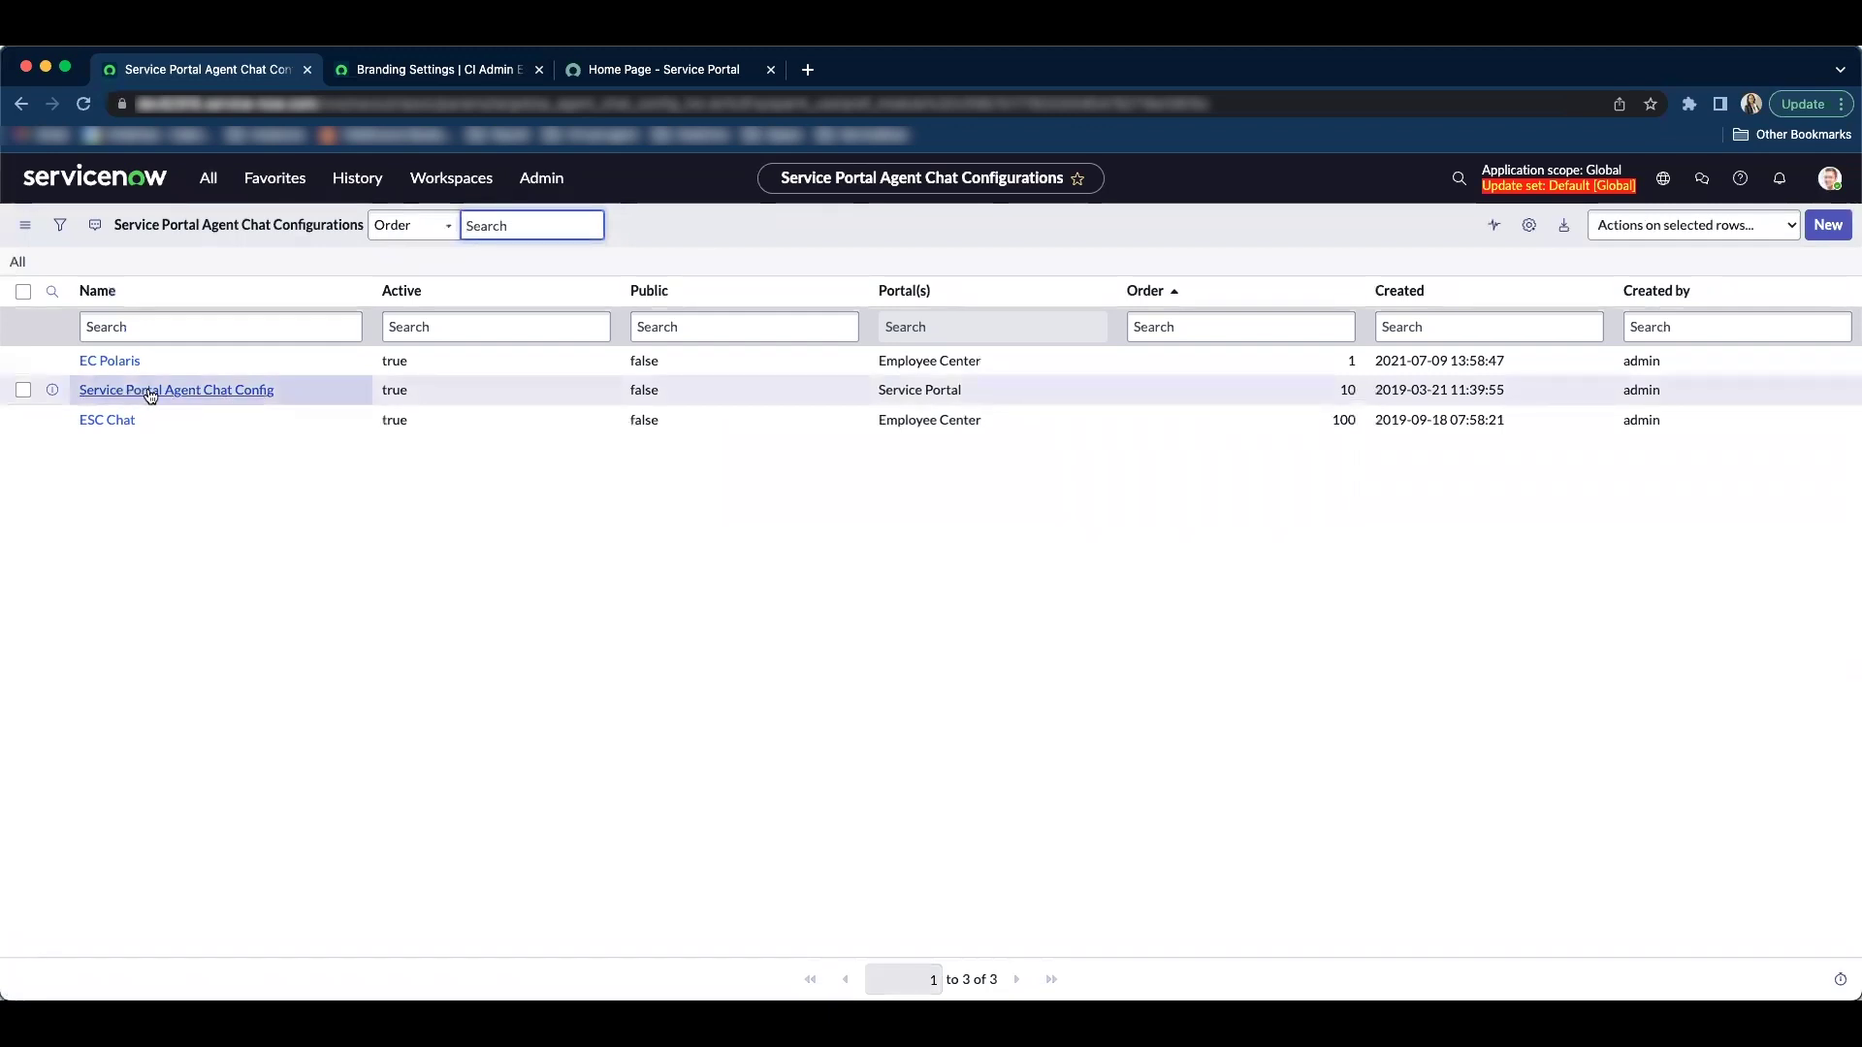
left_click(215, 397)
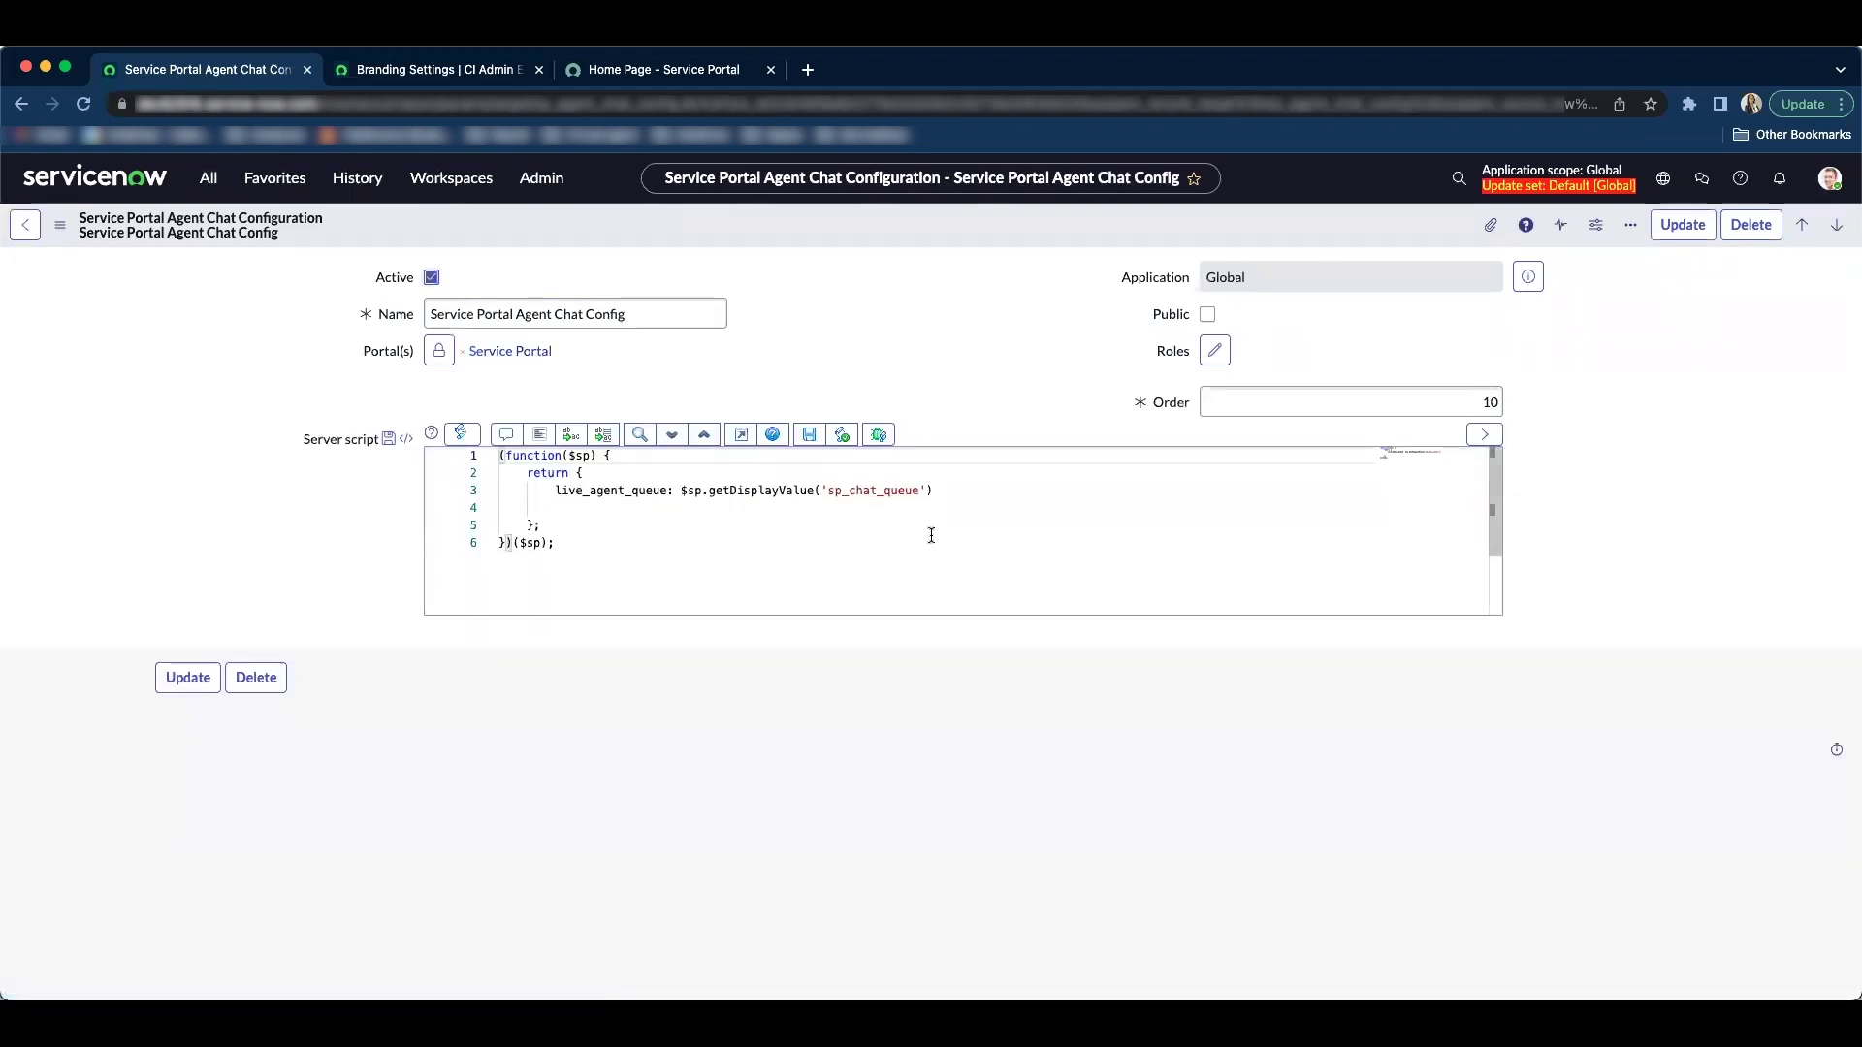
Step: Add a comma after script line 3 and begin a new 'branding_key' line
left_click(952, 489)
type(",")
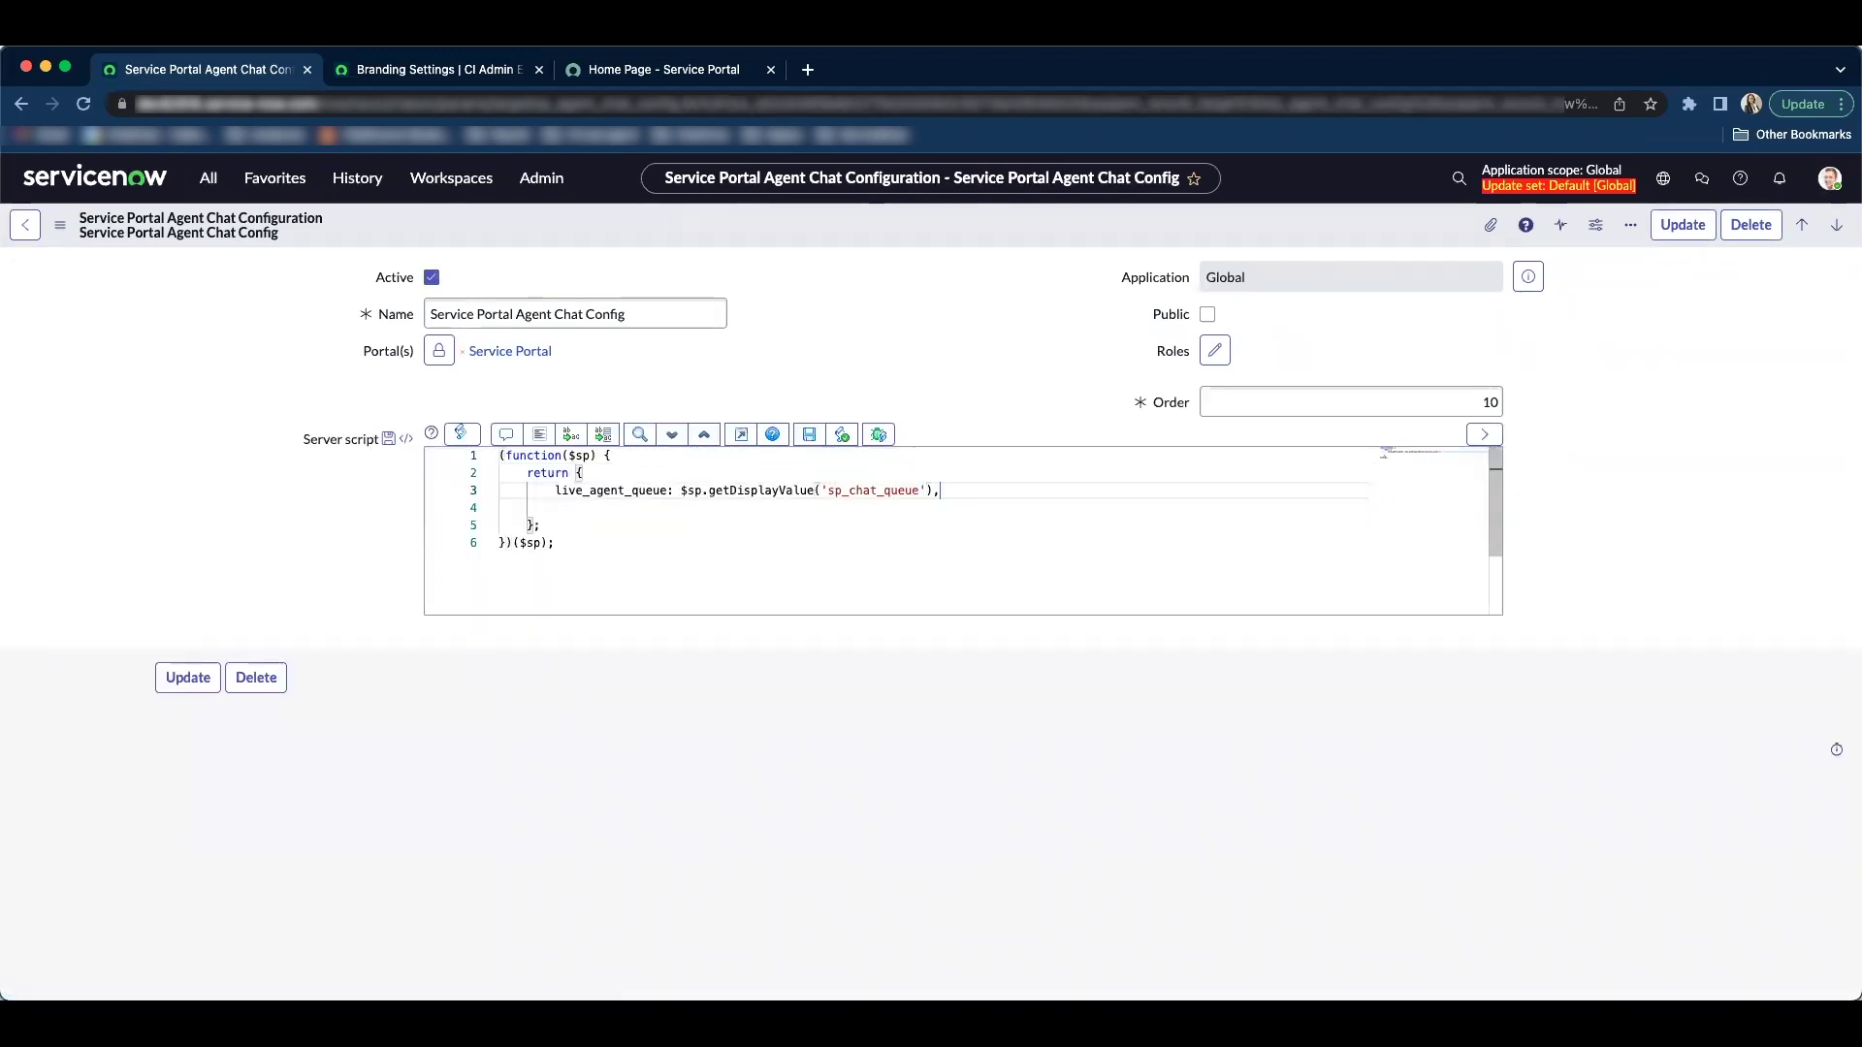
key("Return")
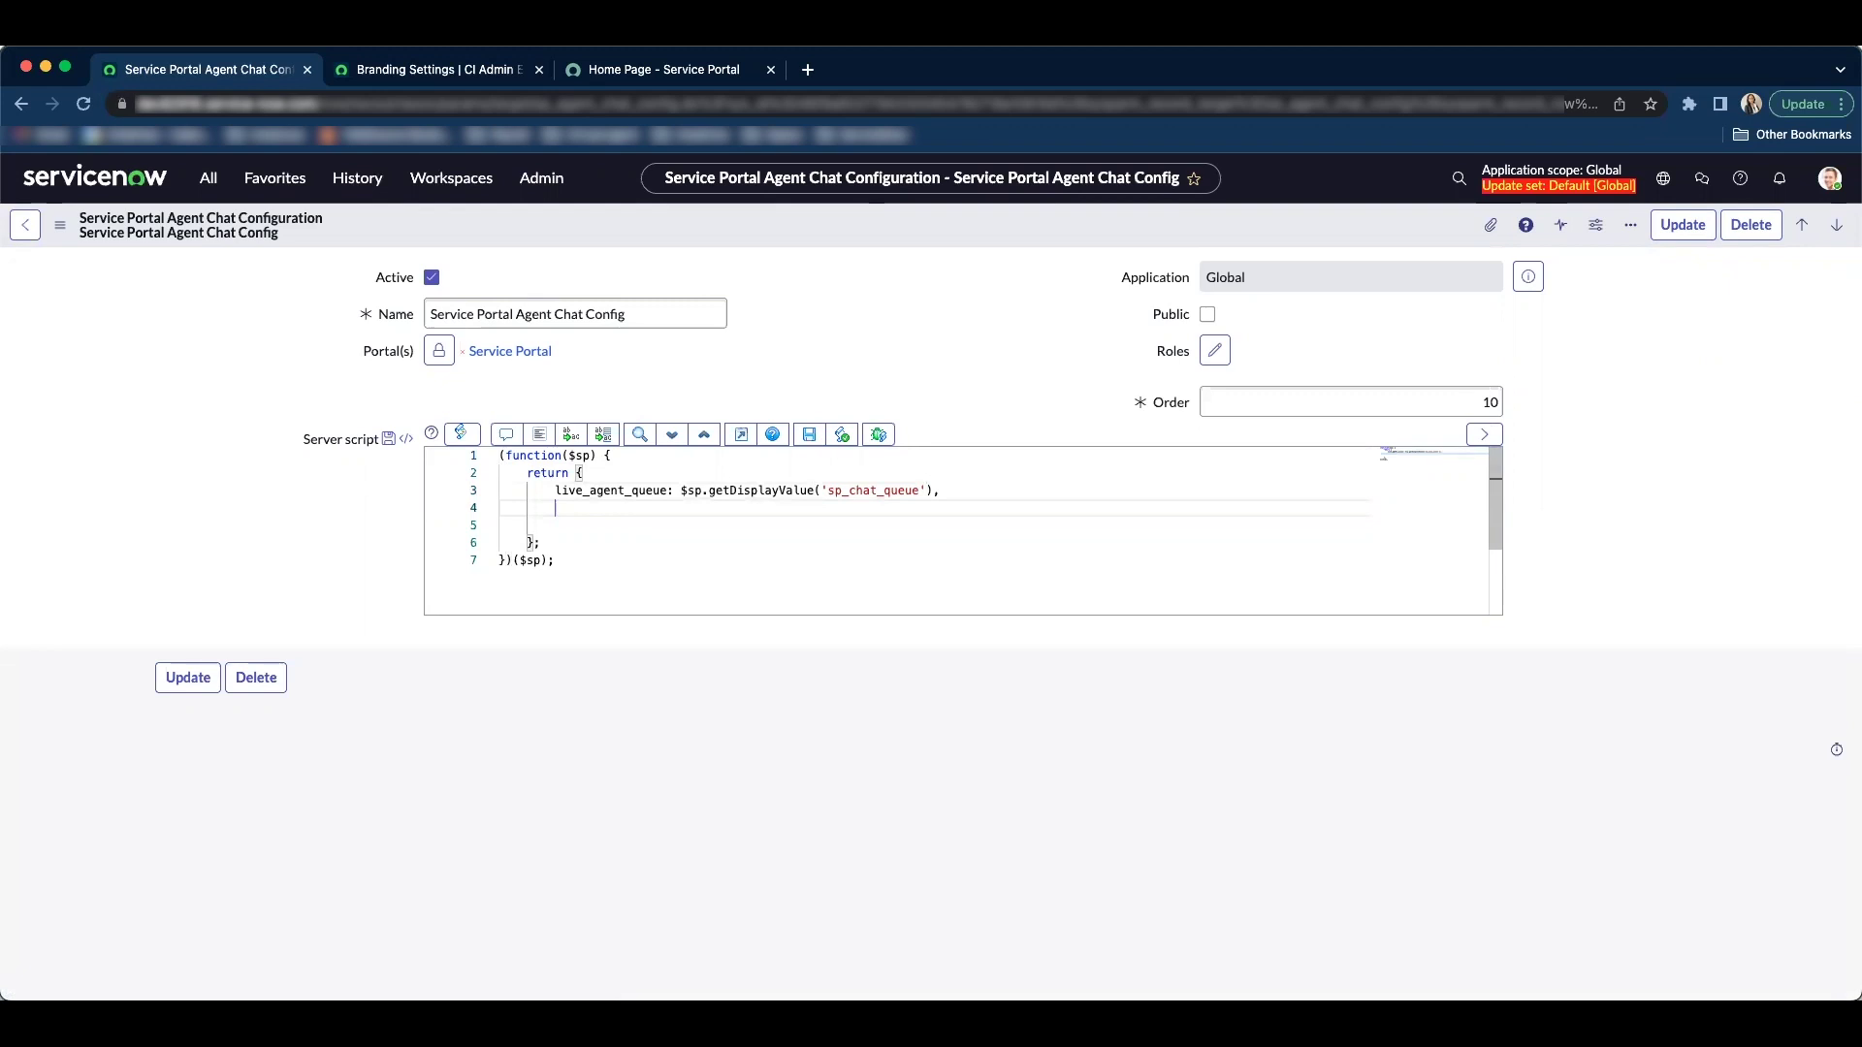
type("brandi")
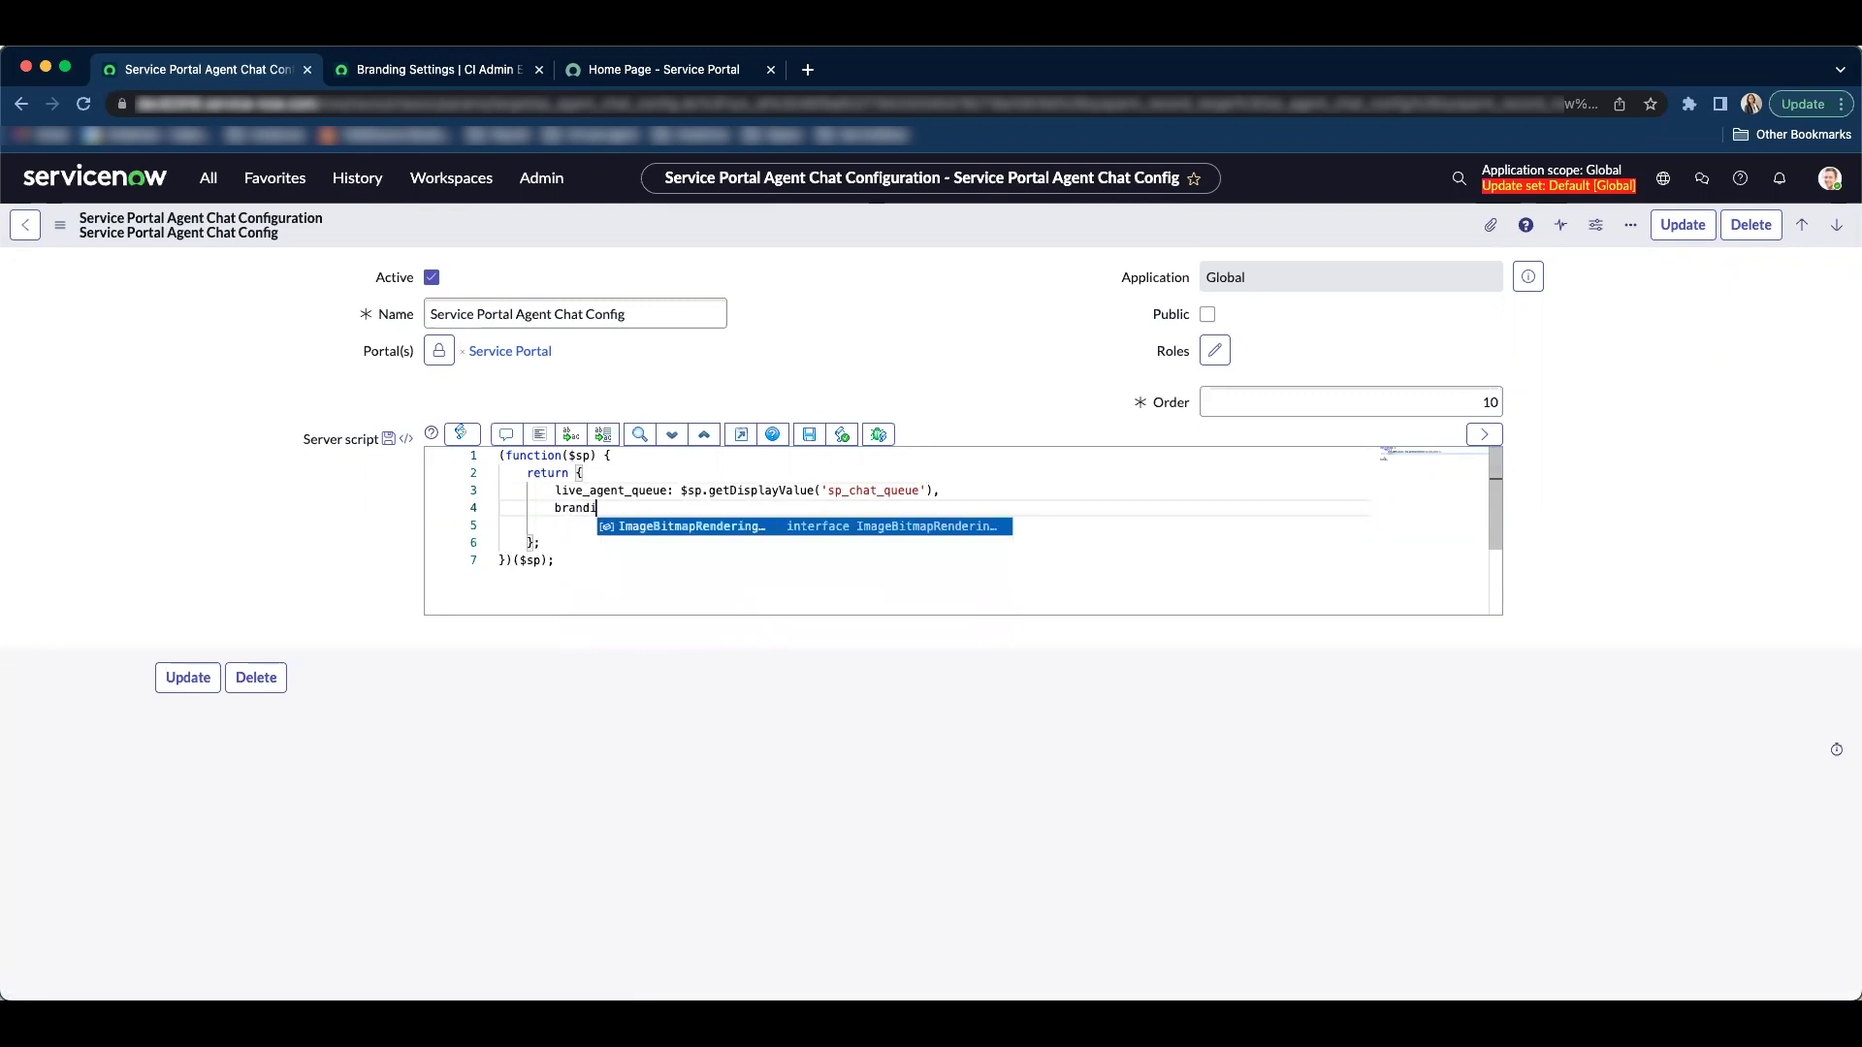
type("ng_key: \"")
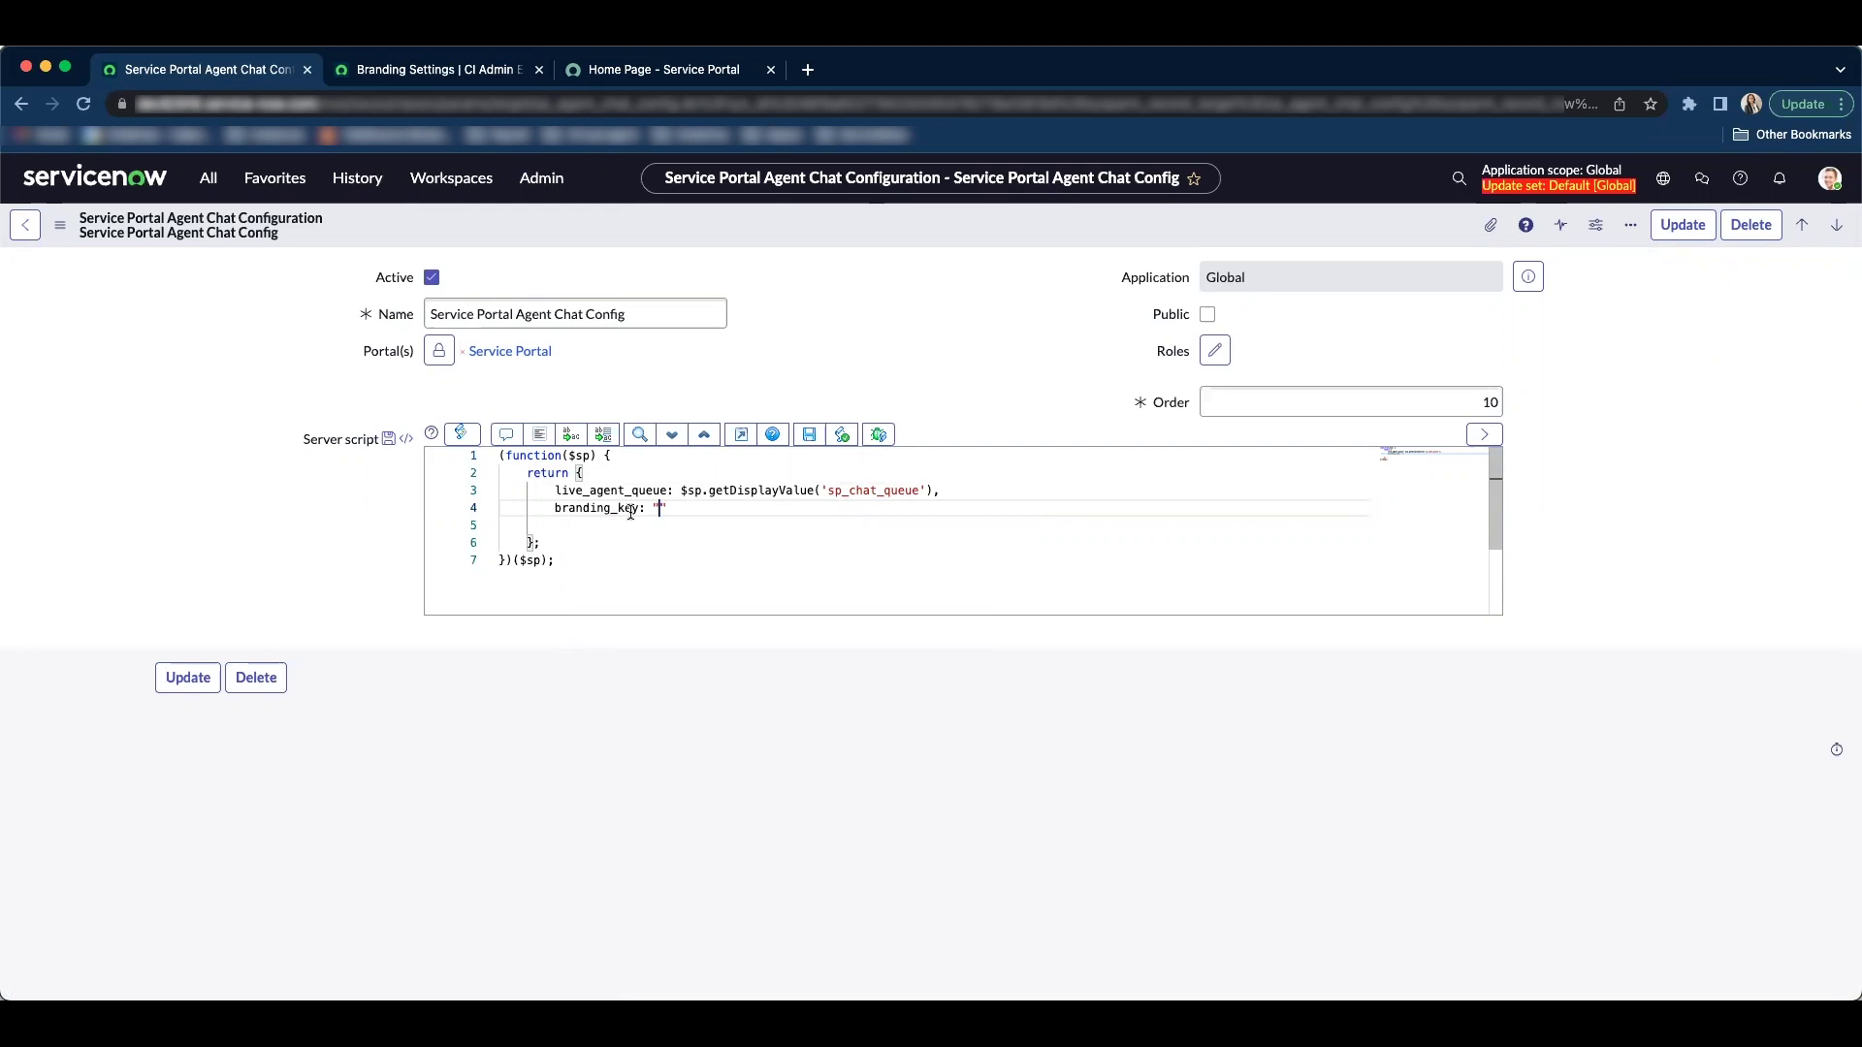
Step: Paste 'polaris-dark' from the branding settings as the branding_key value, then save the record
left_click(482, 76)
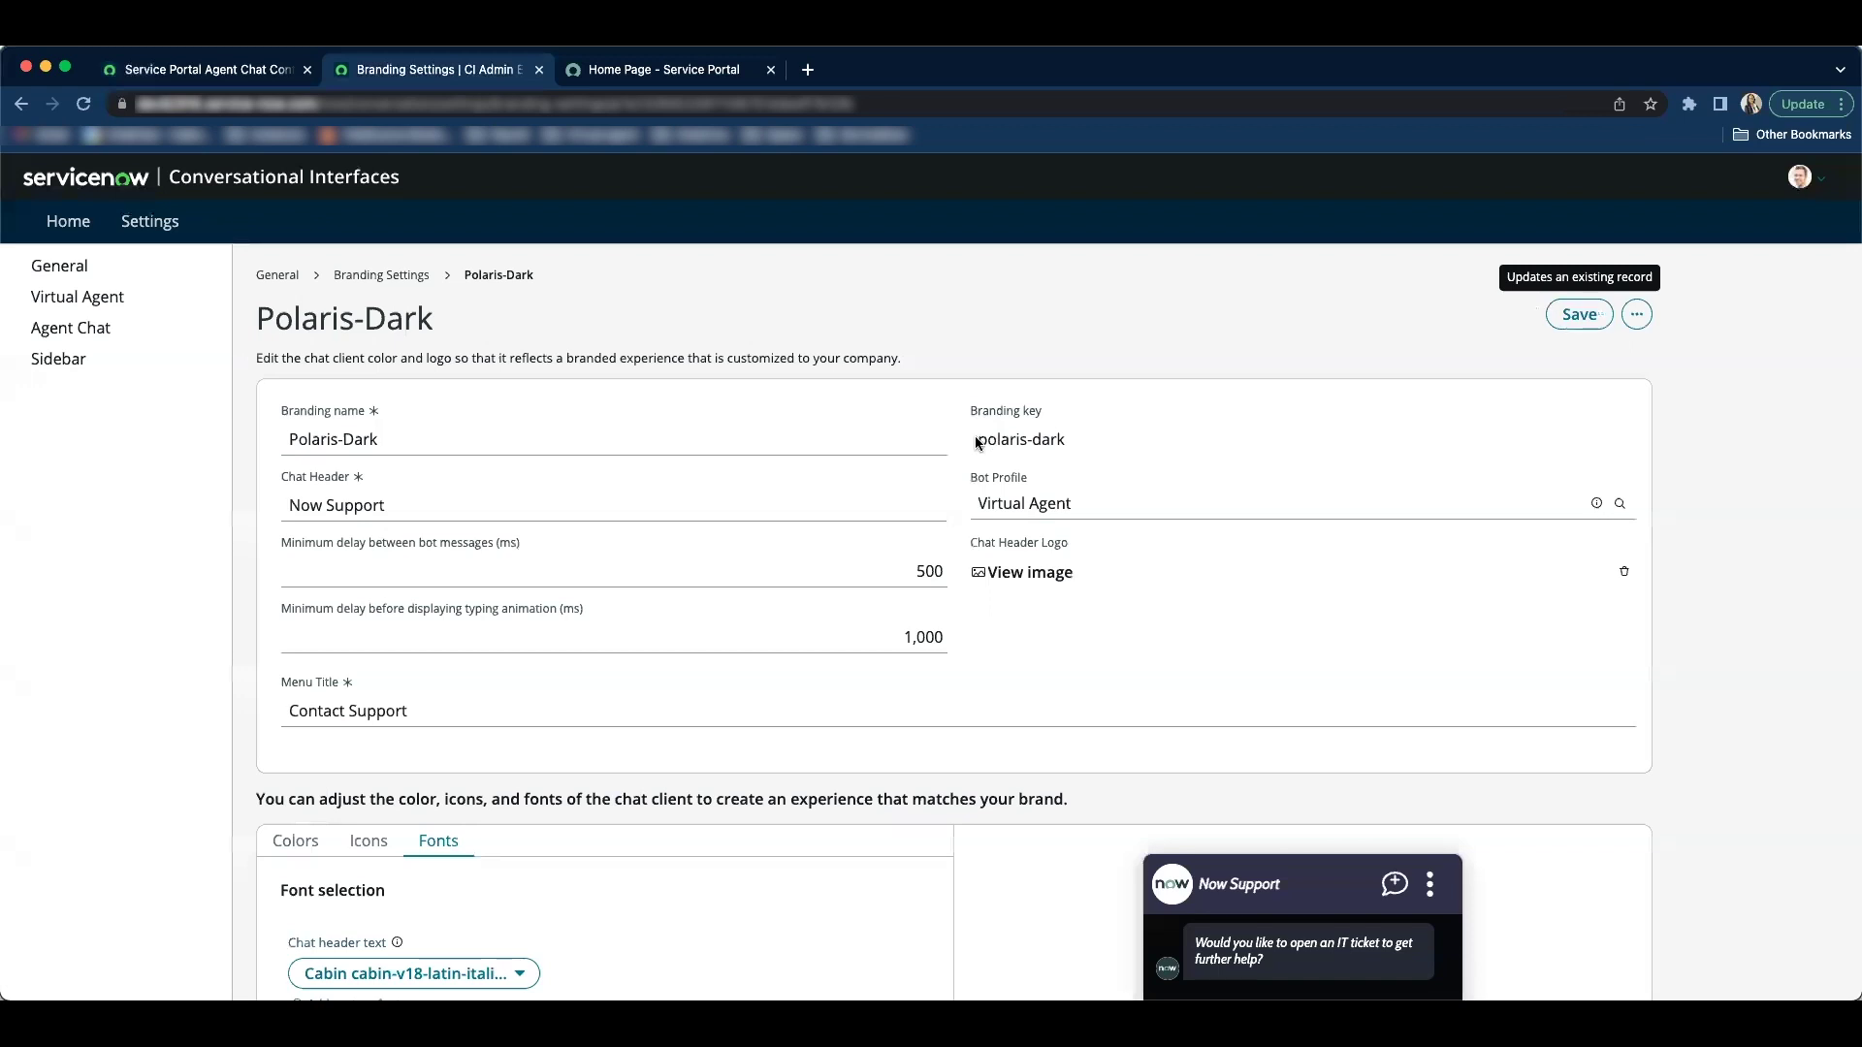
left_click_drag(976, 441, 1068, 440)
key("super+c")
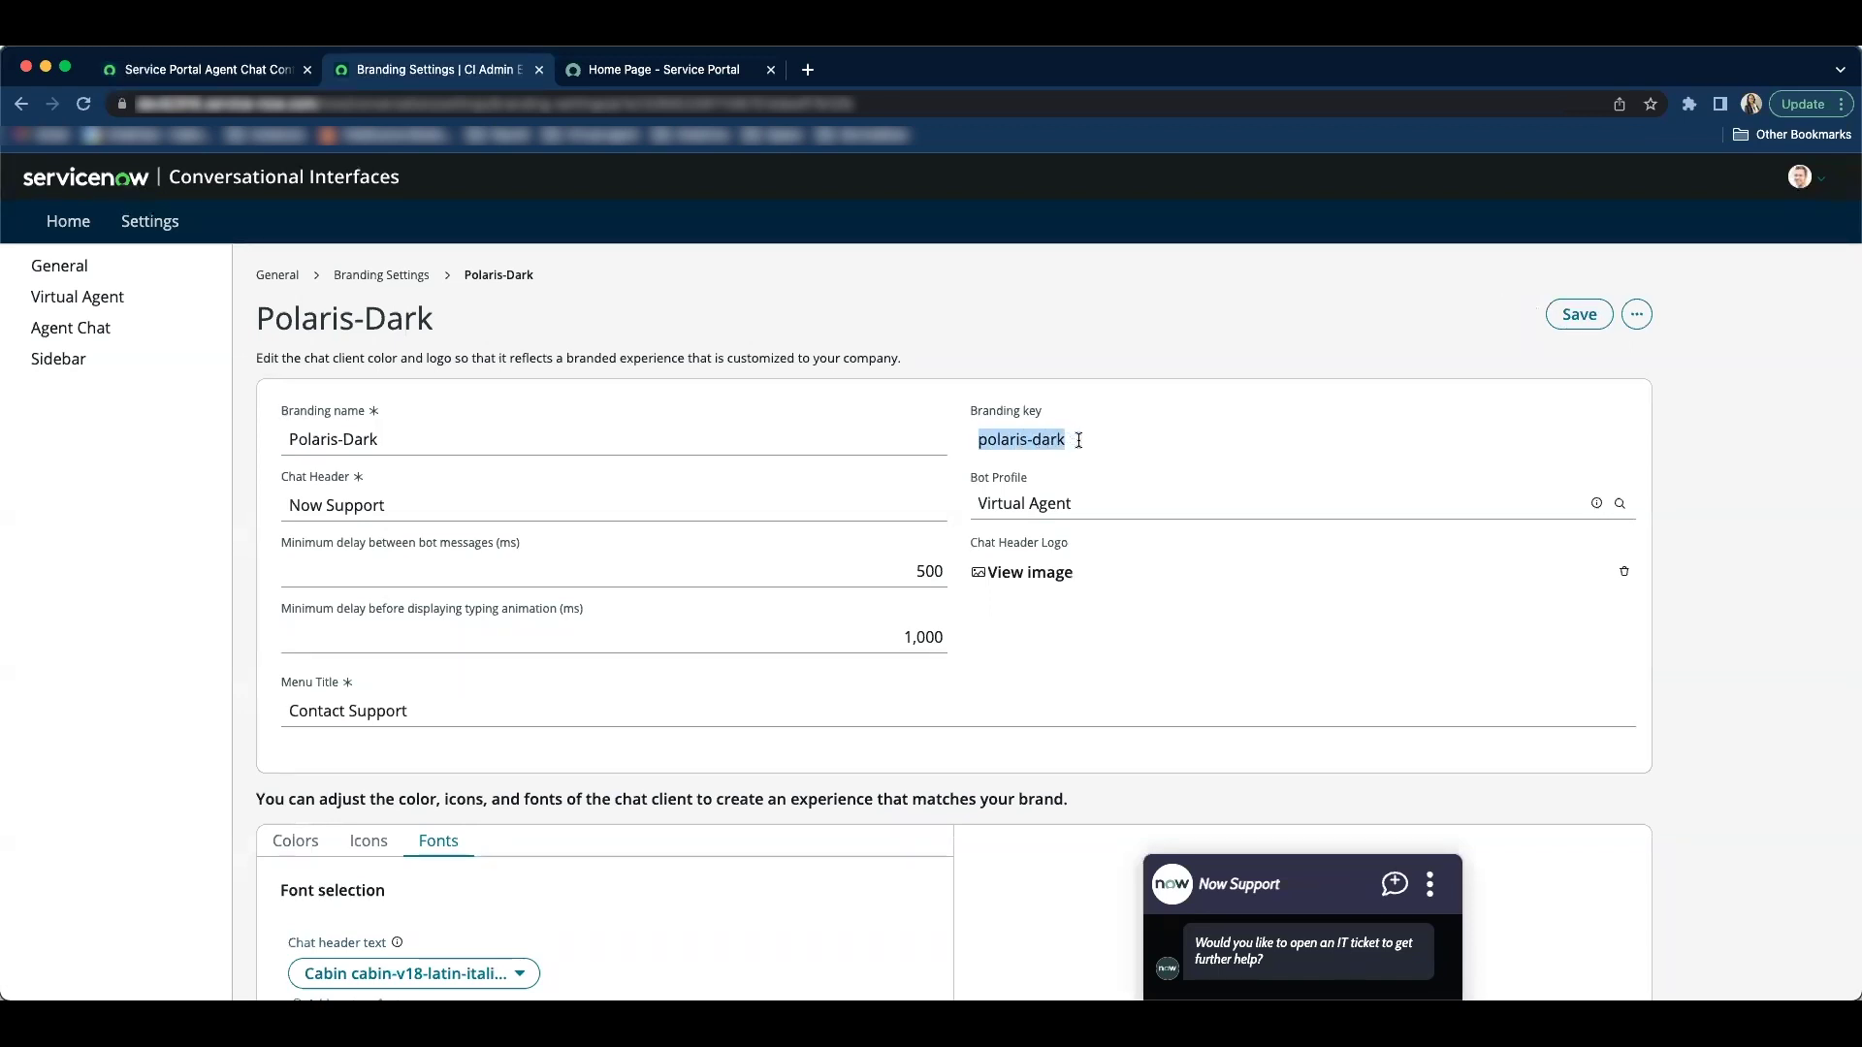
left_click(235, 74)
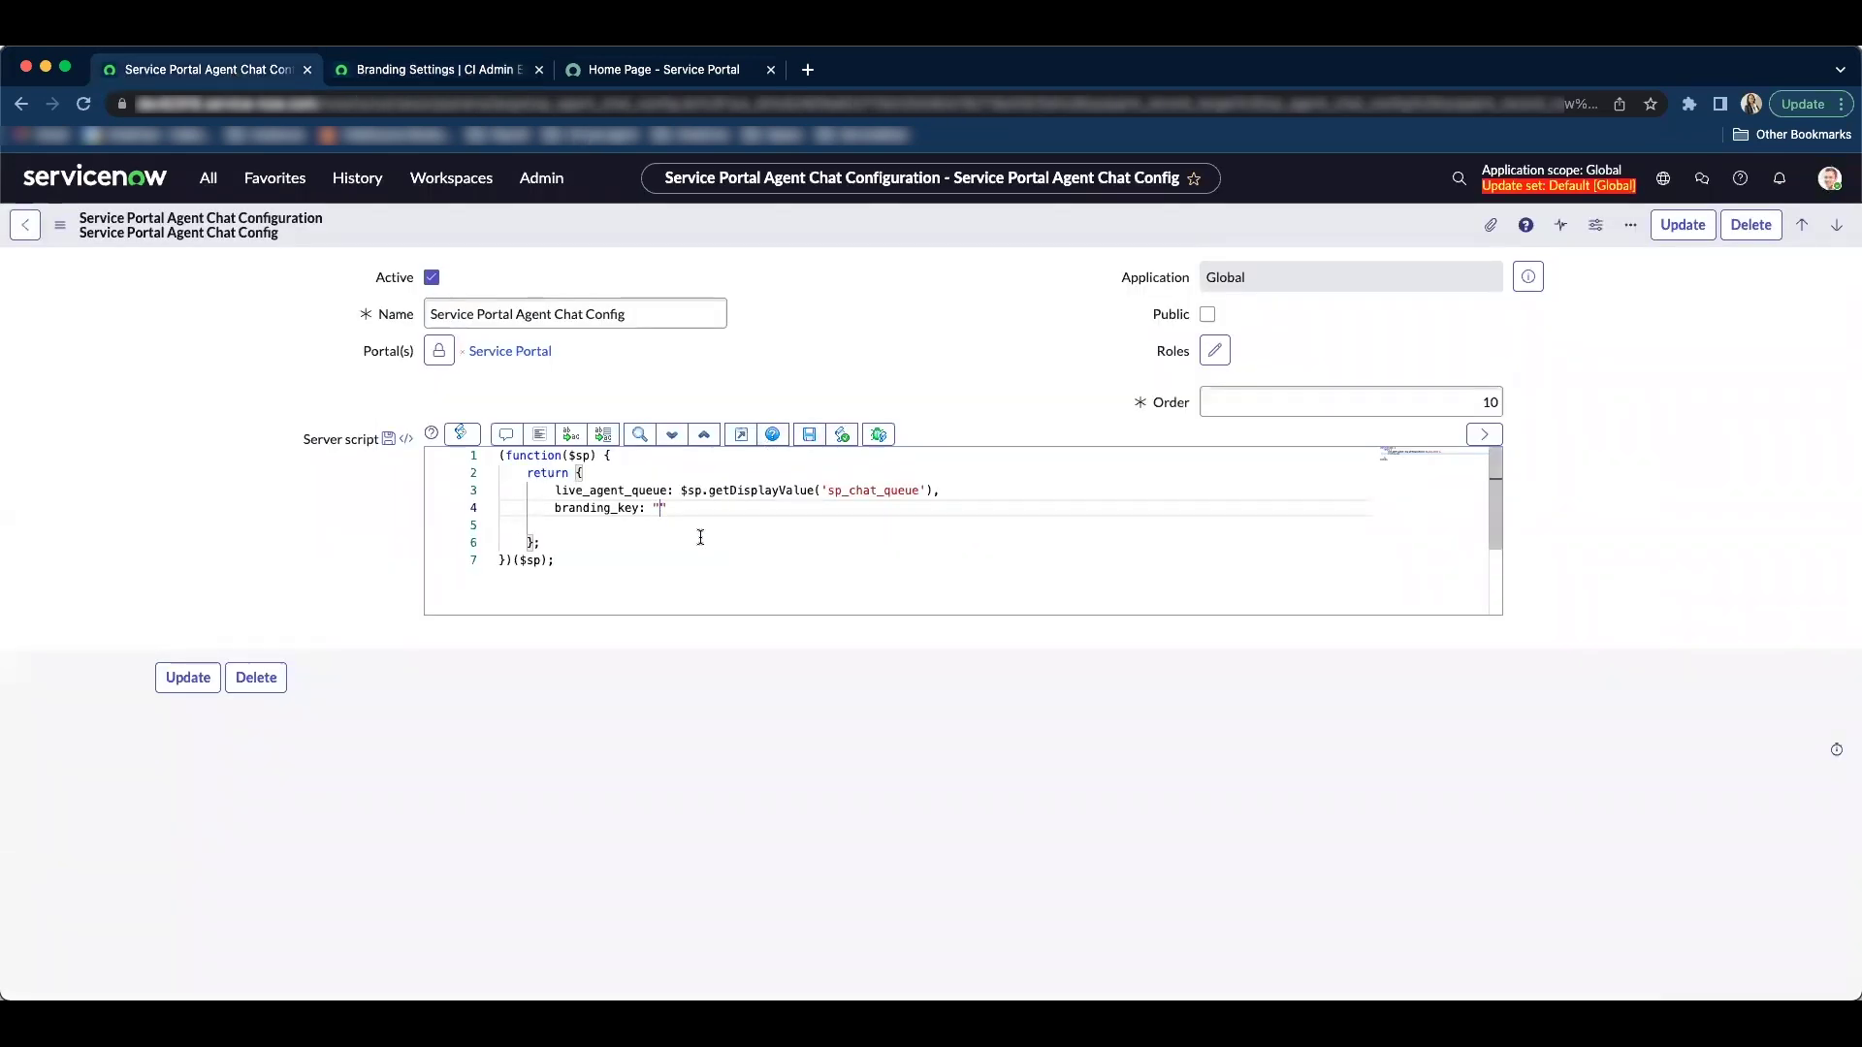
key("super+v")
key("Right")
key("BackSpace")
right_click(1057, 217)
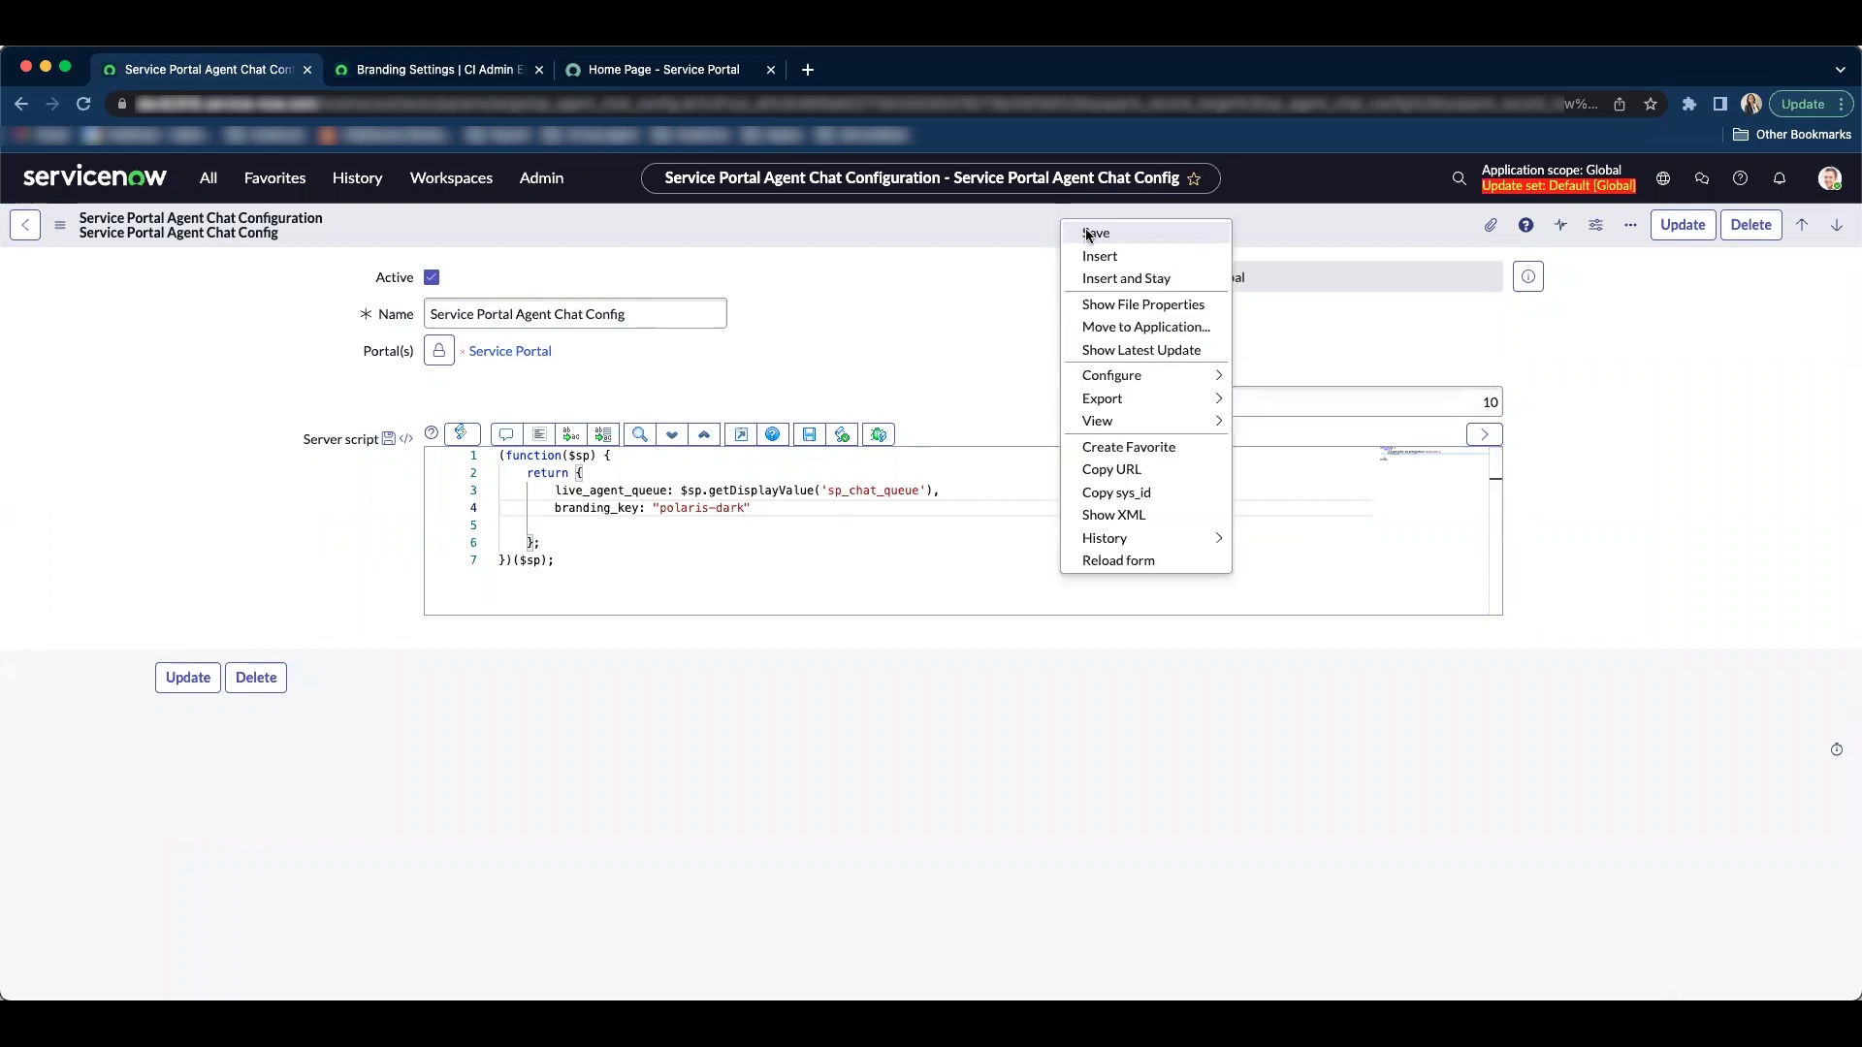
left_click(1089, 234)
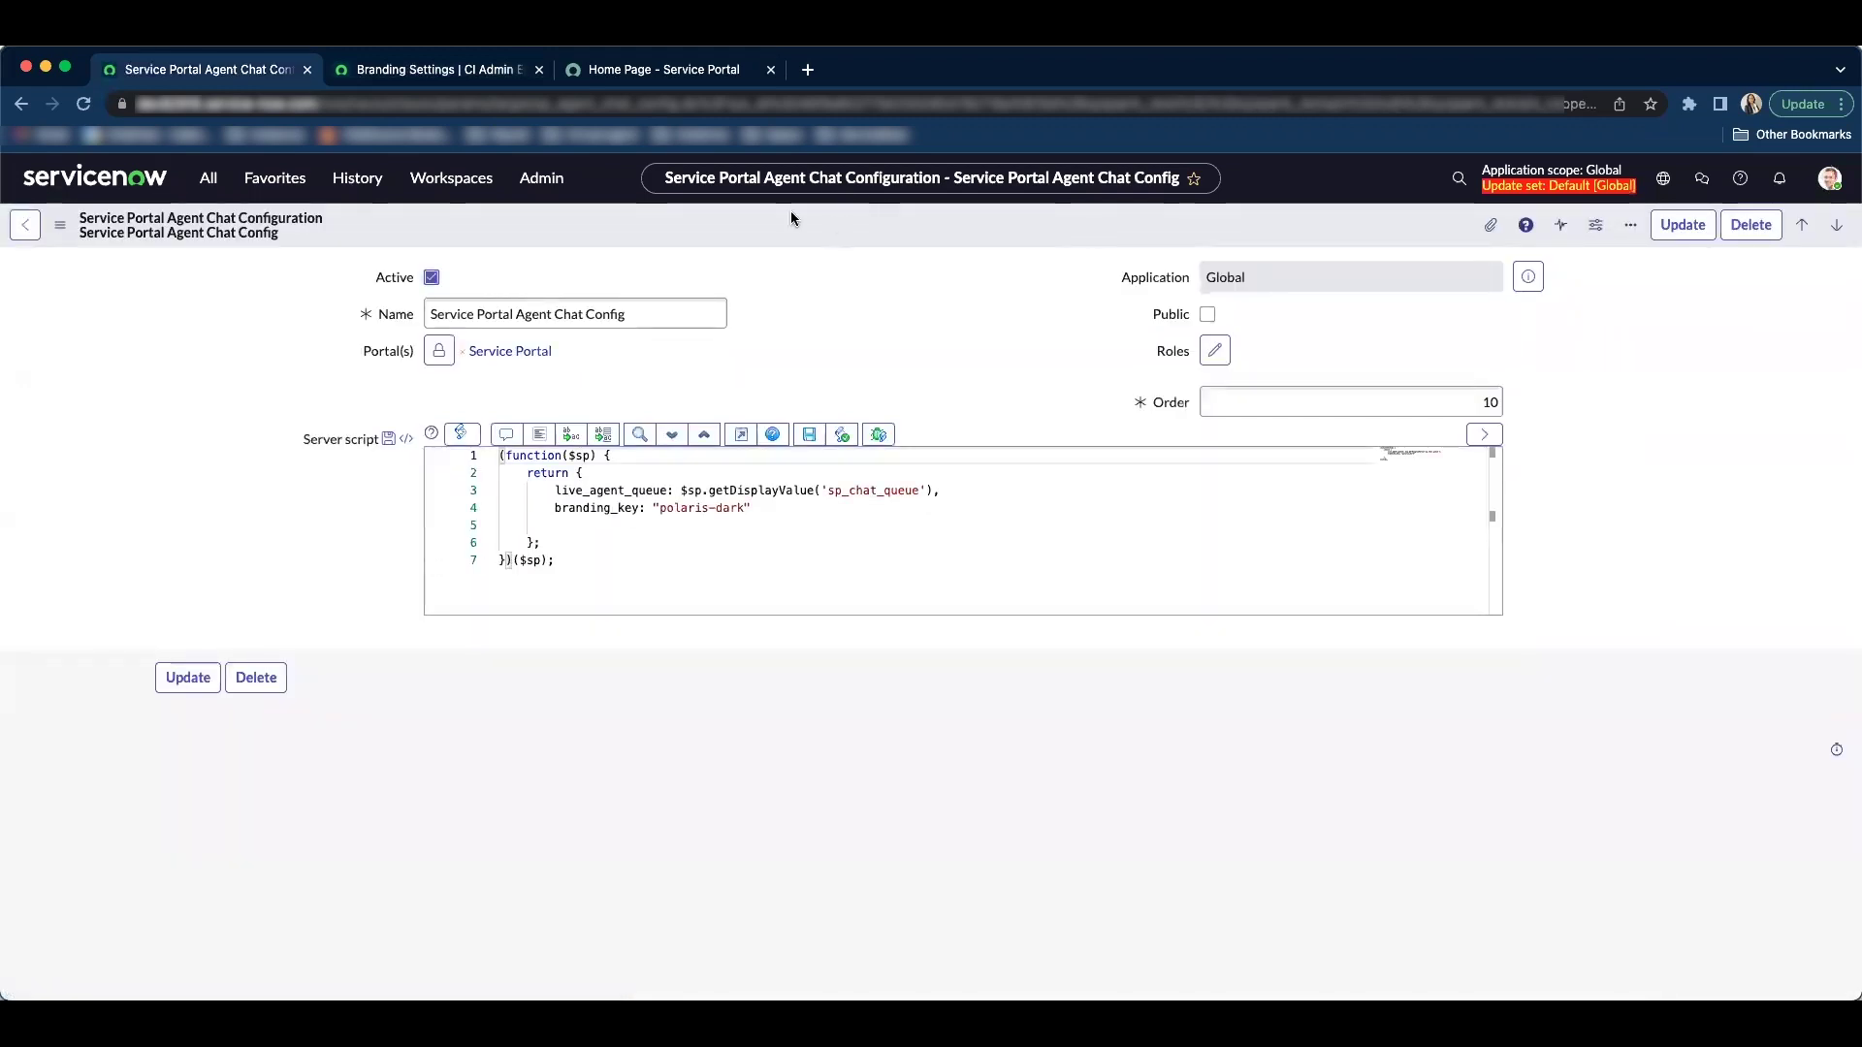
Step: Reload the Service Portal home page to see the chat in Polaris-Dark italic Cabin branding
left_click(654, 70)
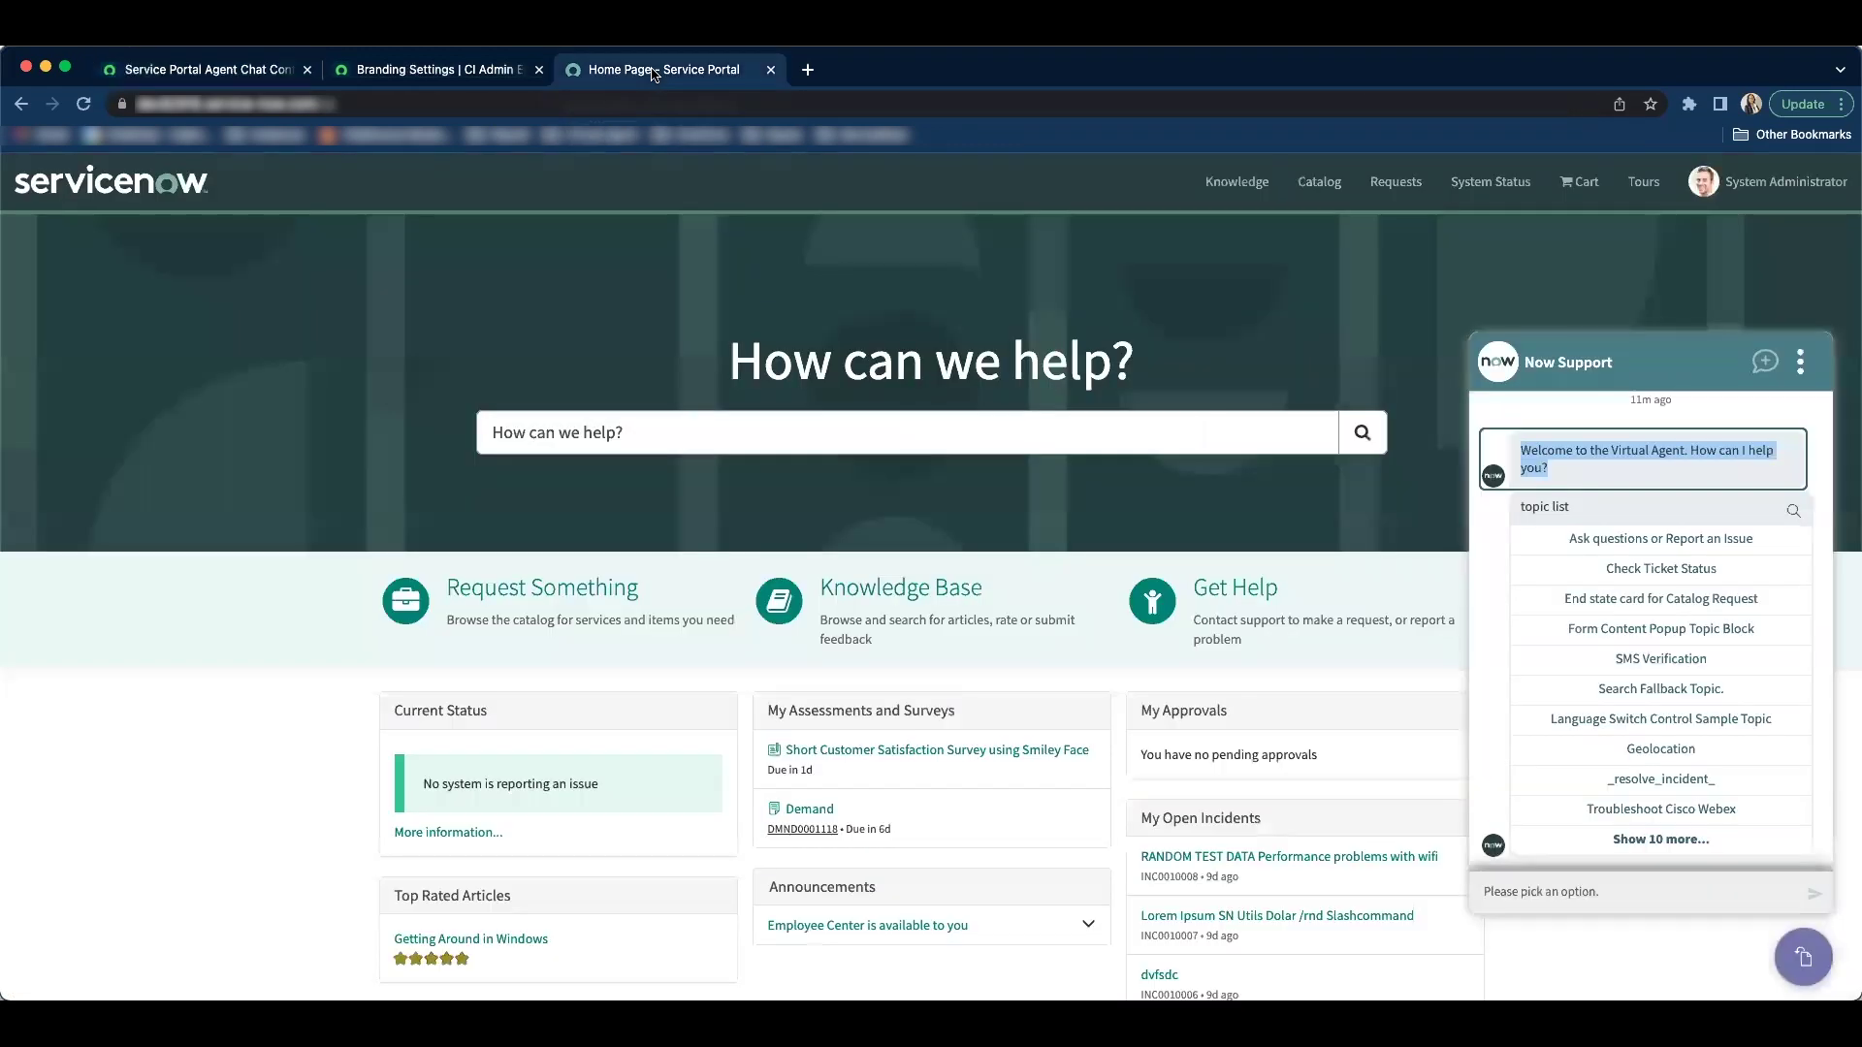
left_click(86, 105)
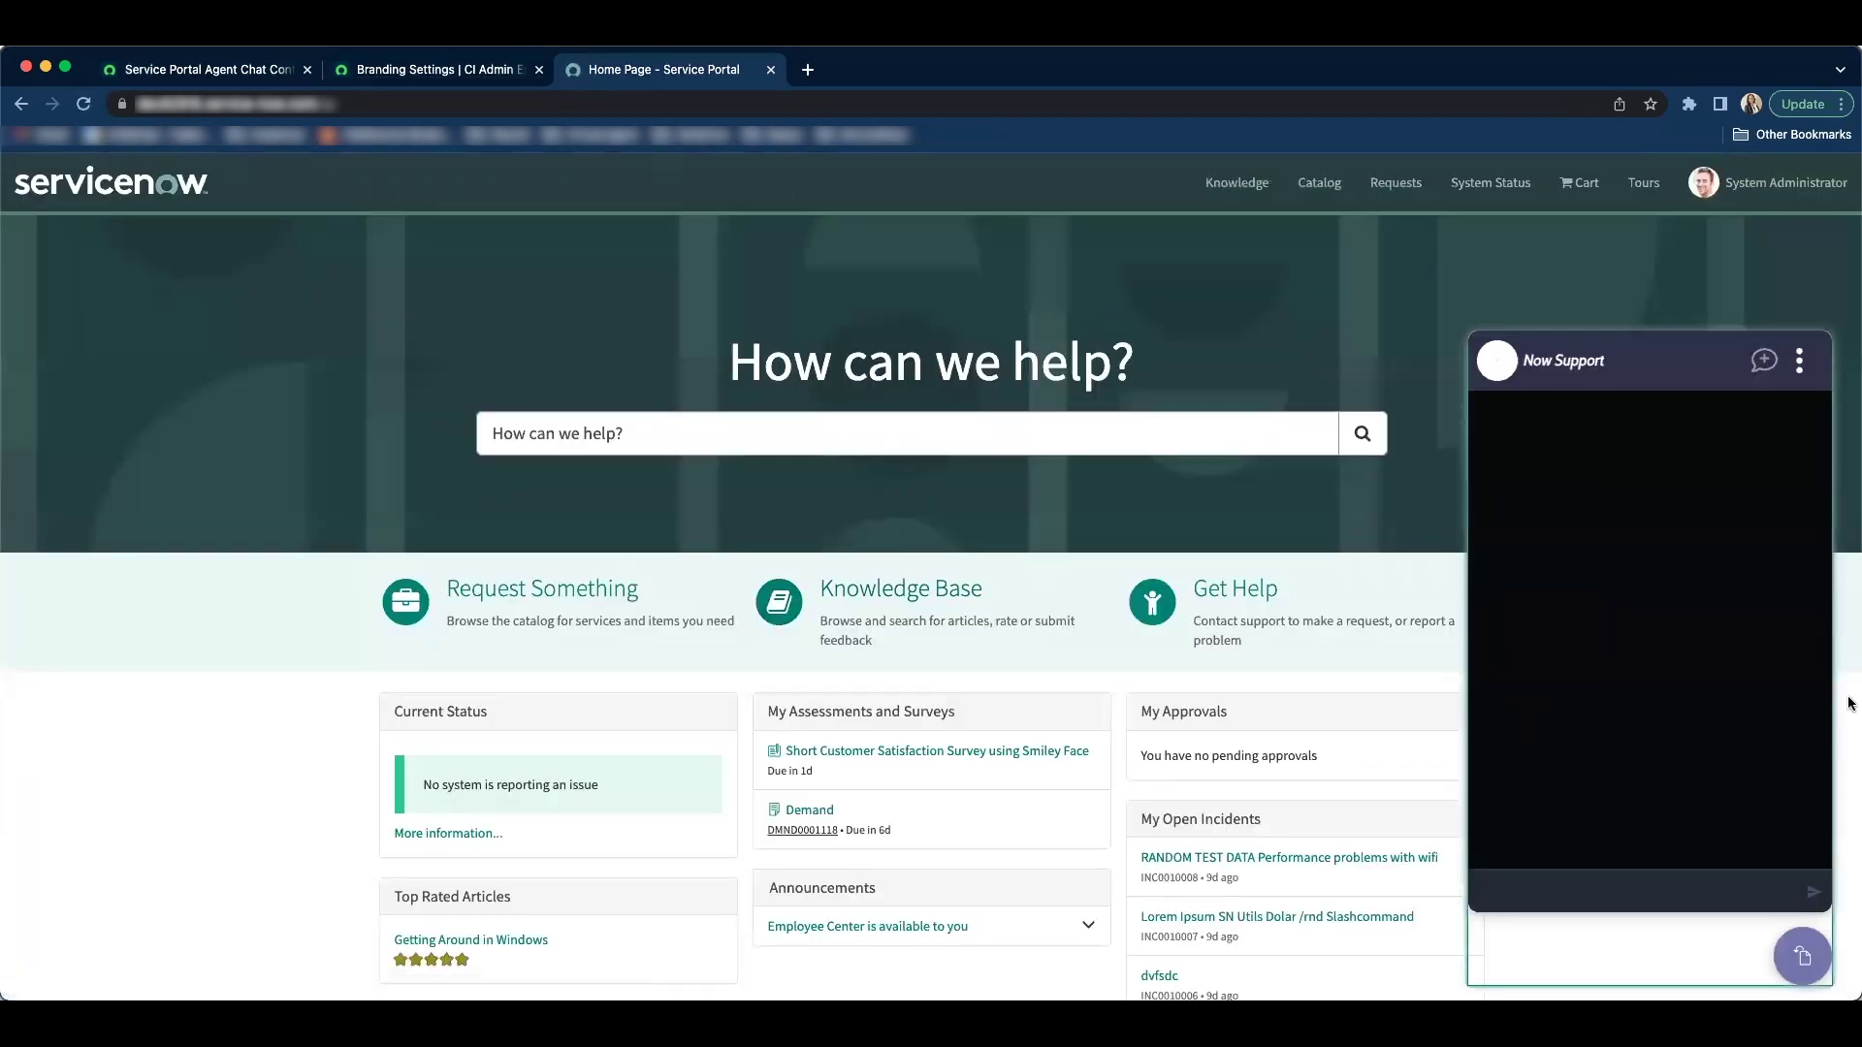
scroll(1766, 711, "down", 1)
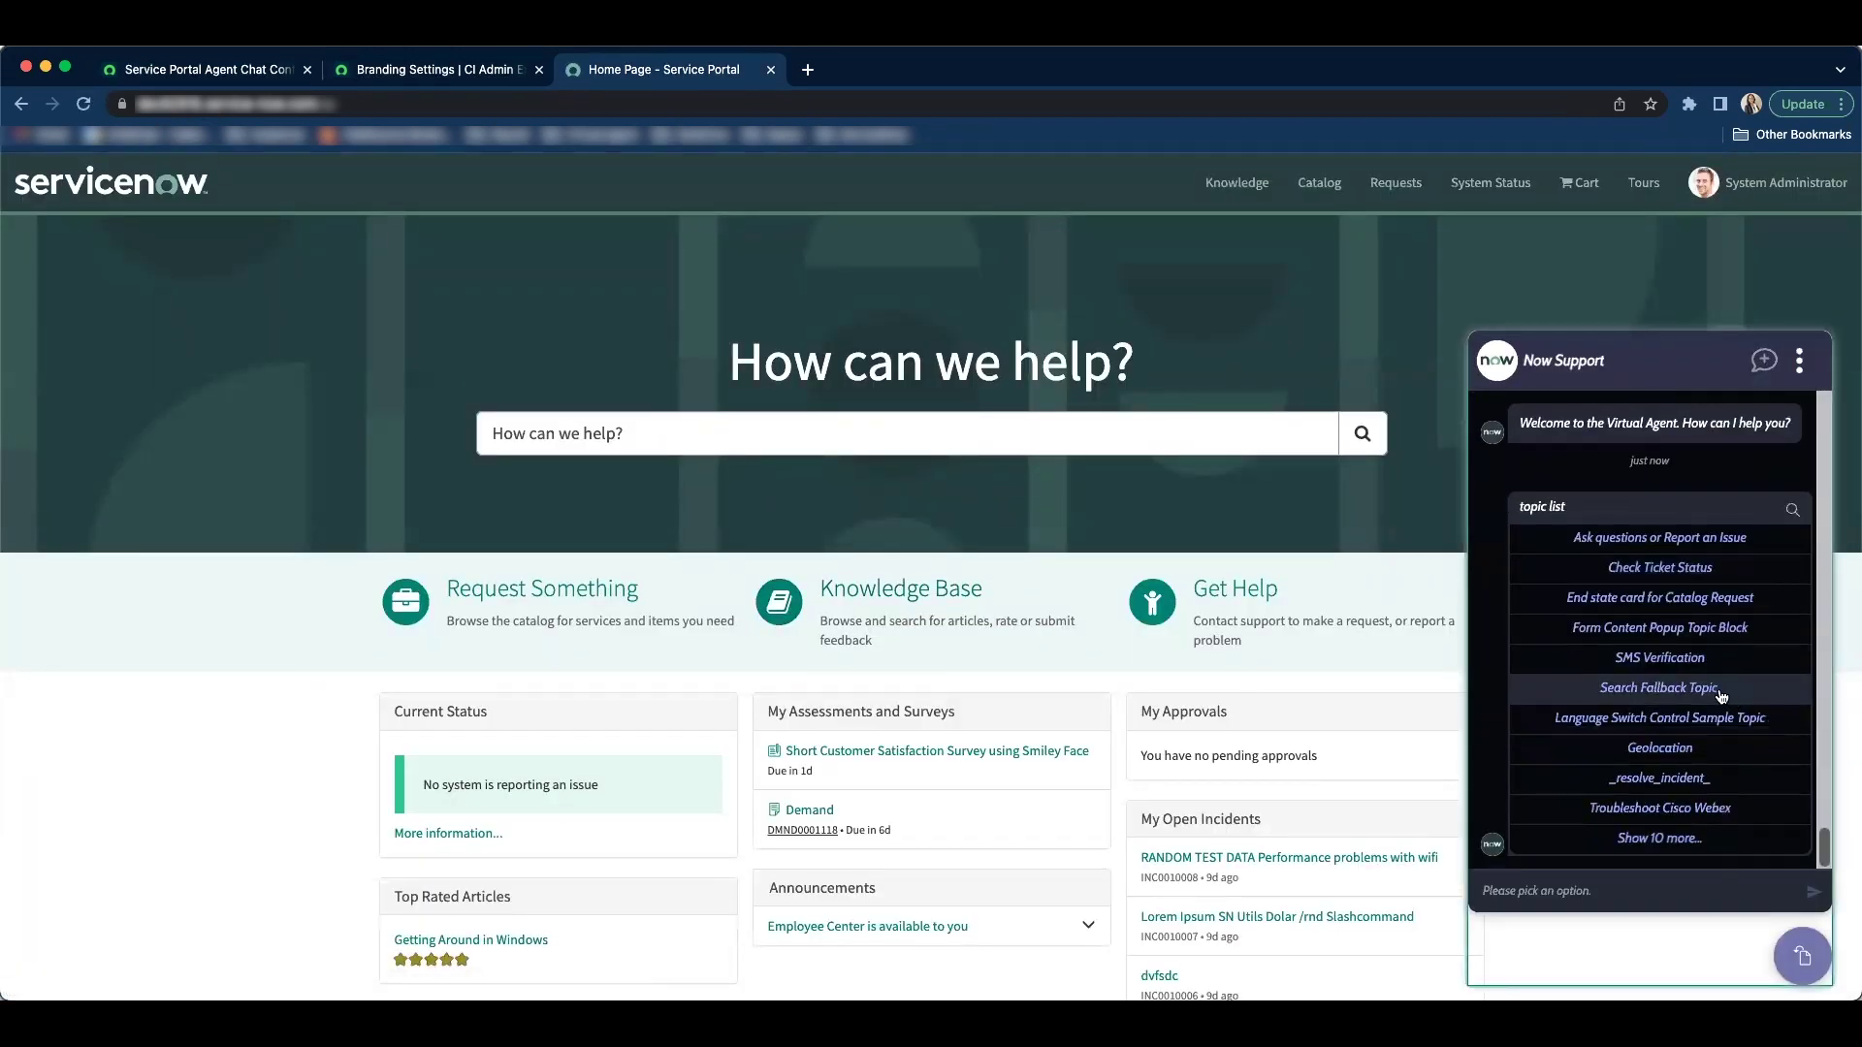